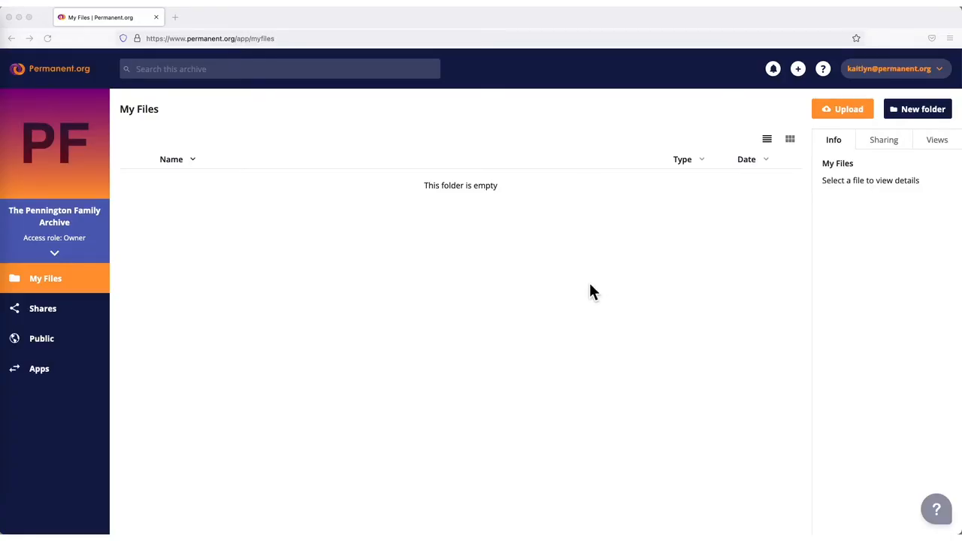
click(840, 110)
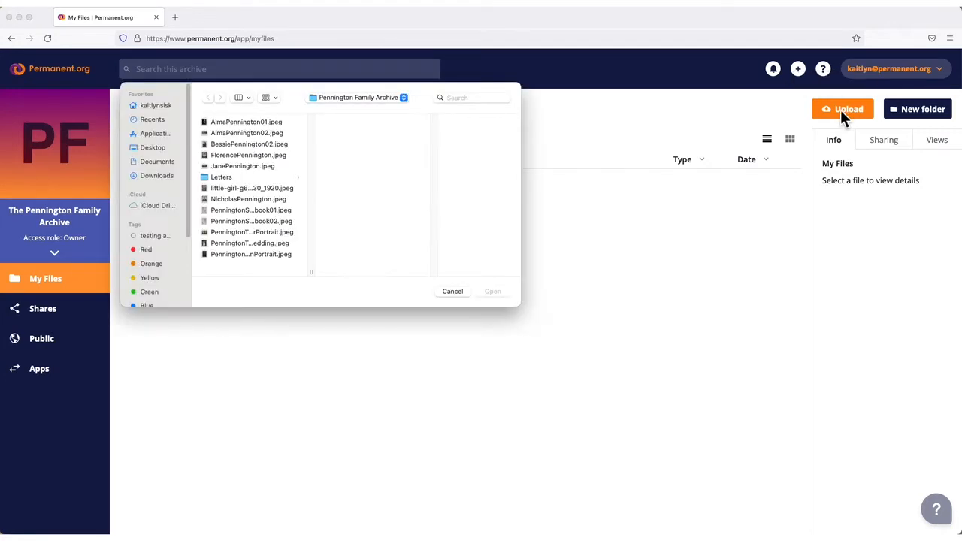
click(254, 126)
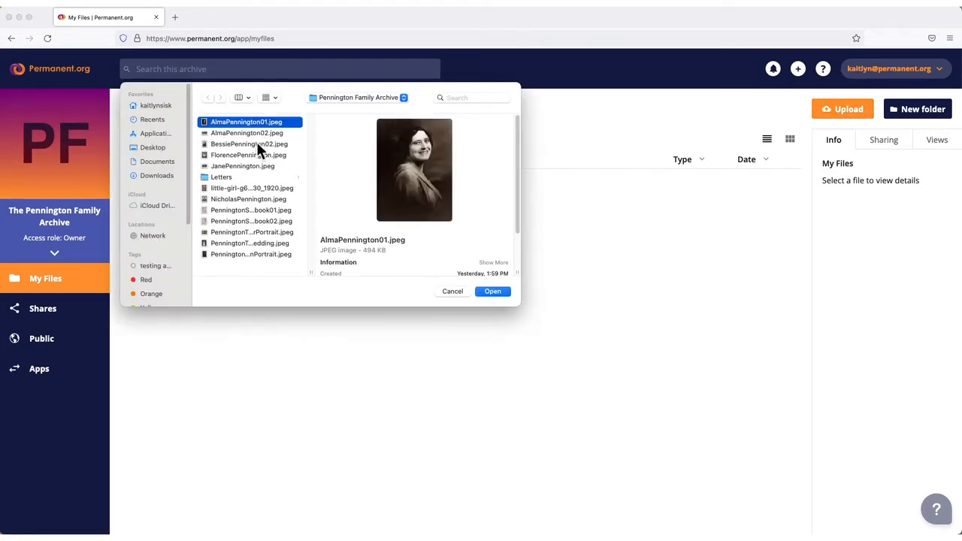
shift+click(260, 154)
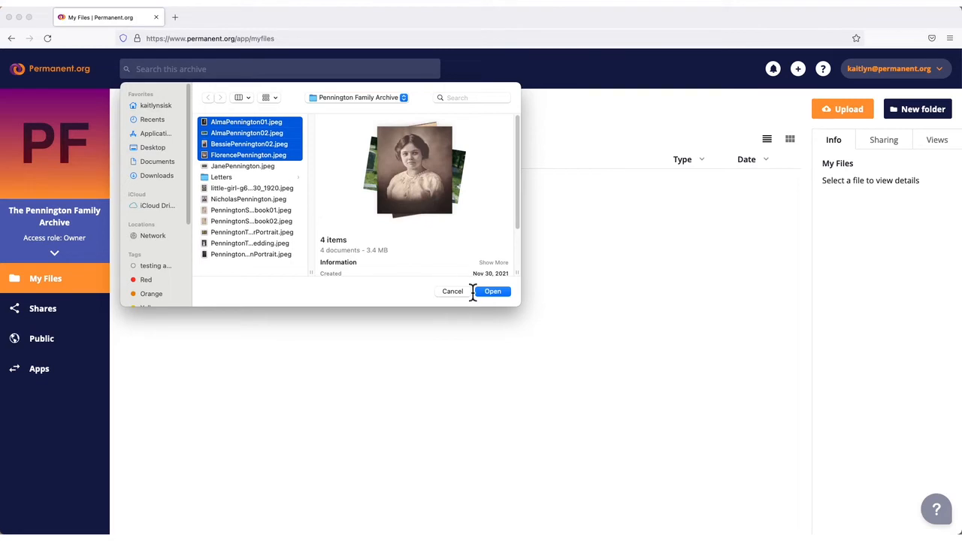
click(504, 292)
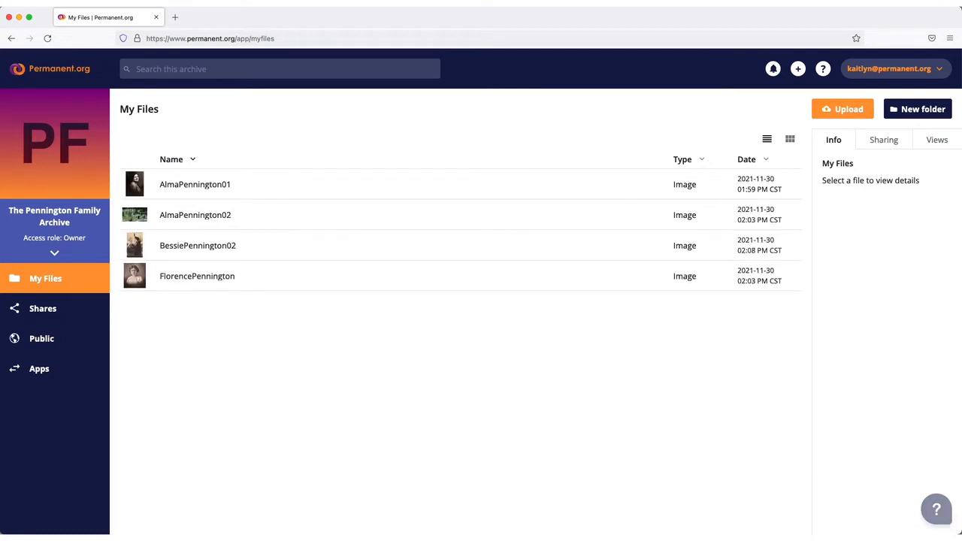
key(super+Tab)
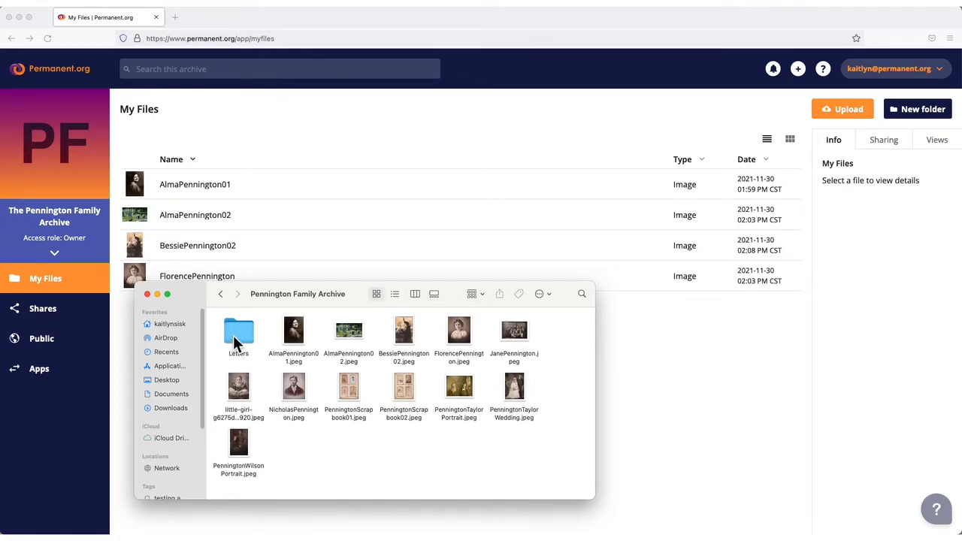
Drag the remaining Pennington photos, both scrapbooks and the Letters folder from Finder into My Files
drag(235, 343, 611, 353)
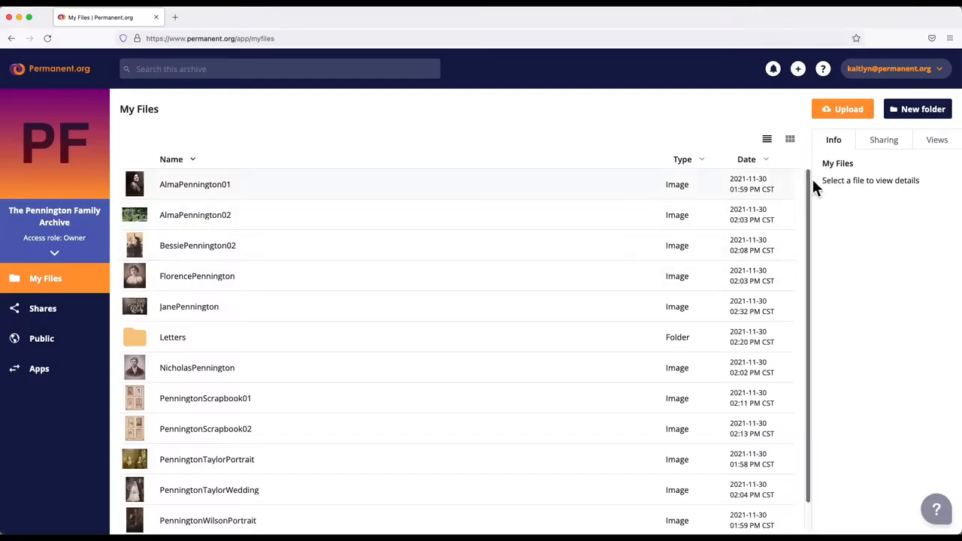
Create a new folder named 'Scrapbooks' in the archive's My Files
click(910, 113)
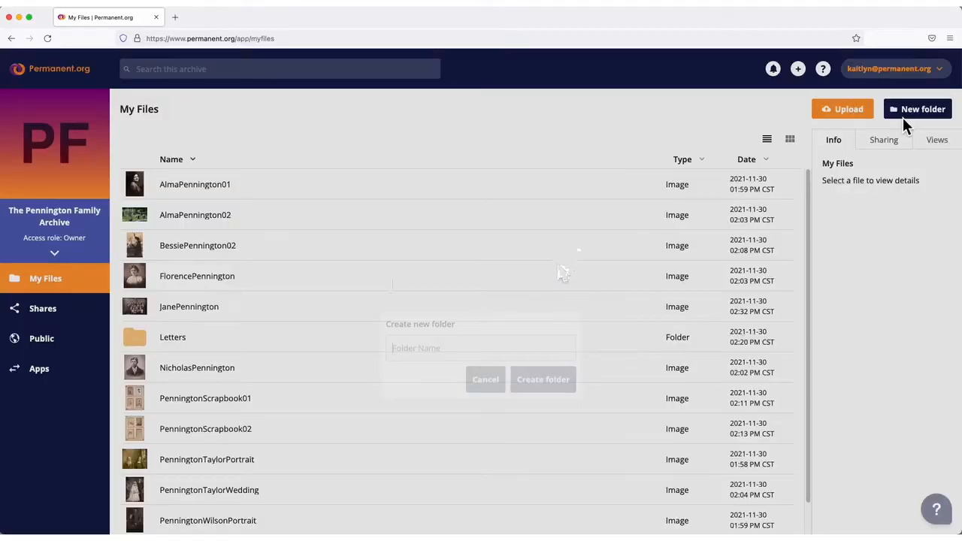
click(904, 116)
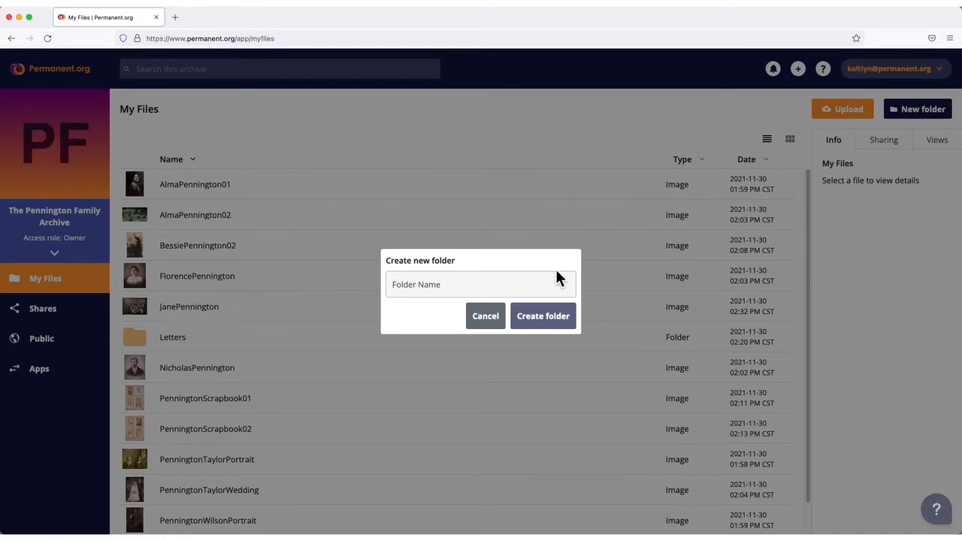
text(Scrapbooks)
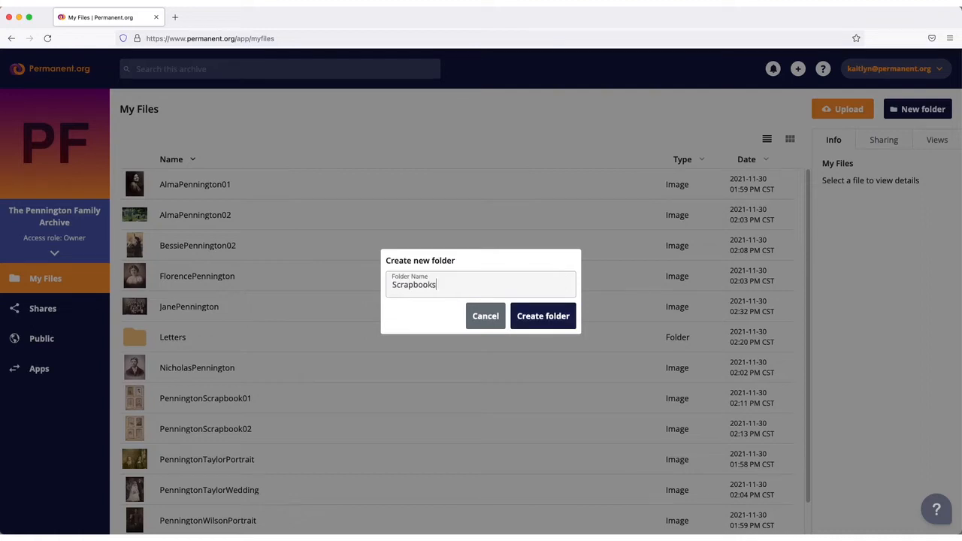
click(563, 332)
click(298, 382)
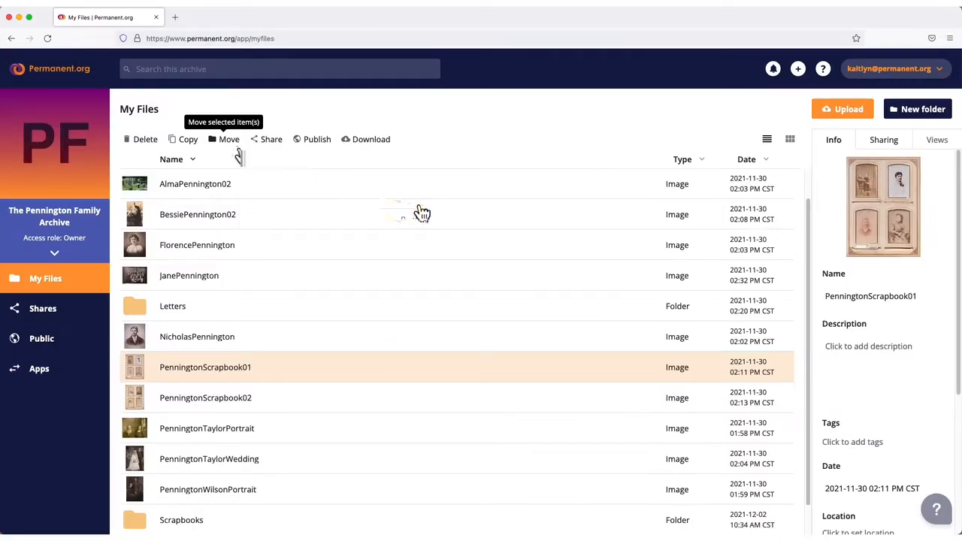
Move PenningtonScrapbook01 and PenningtonScrapbook02 into the My Files > Scrapbooks folder
click(230, 139)
click(412, 201)
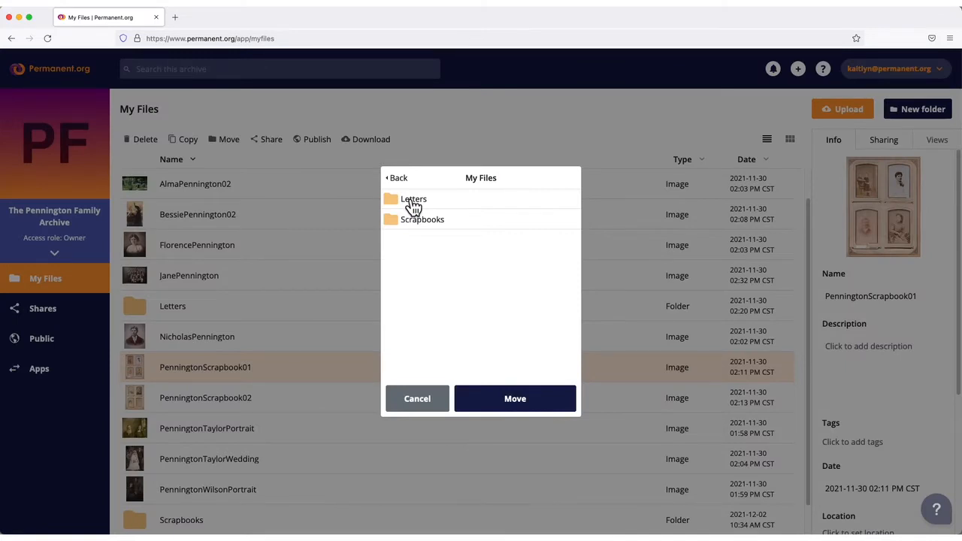
click(448, 222)
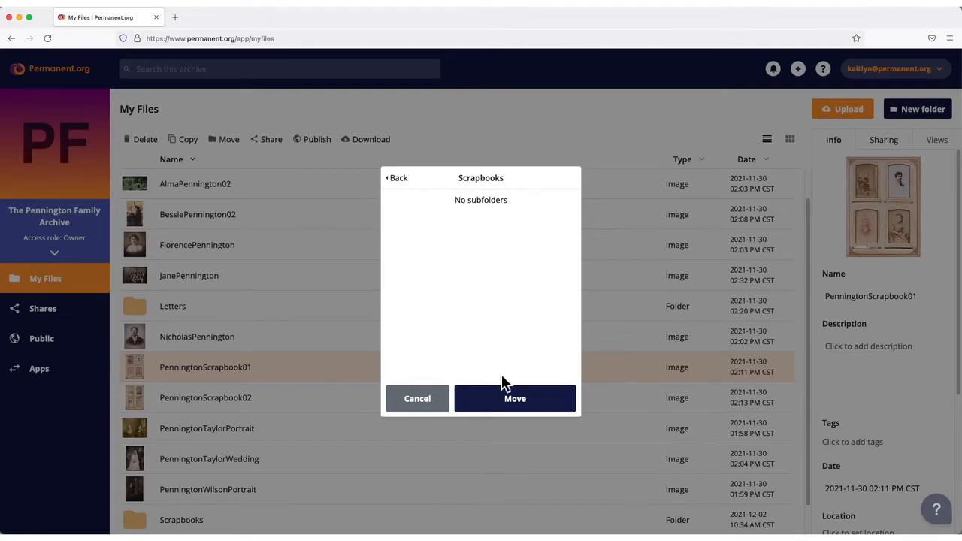
click(515, 399)
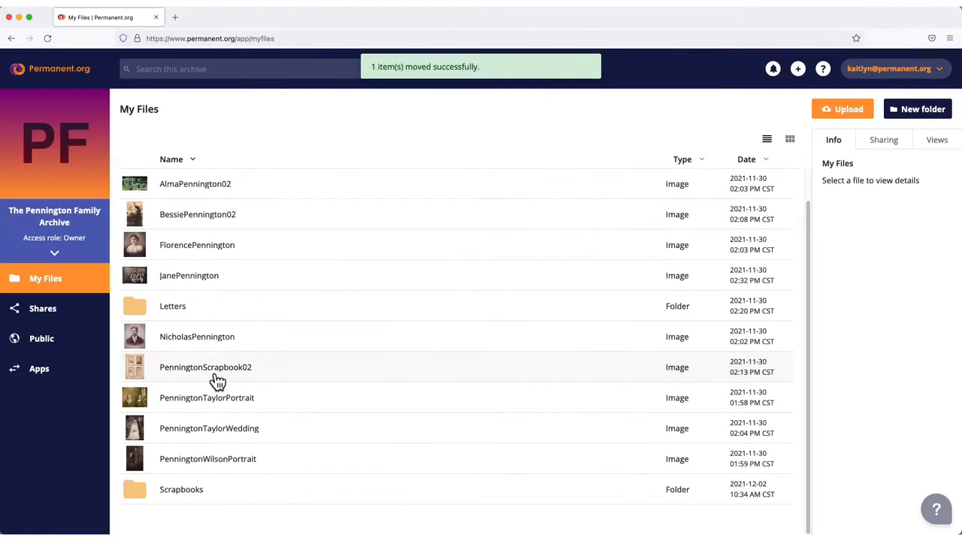
drag(217, 382, 241, 499)
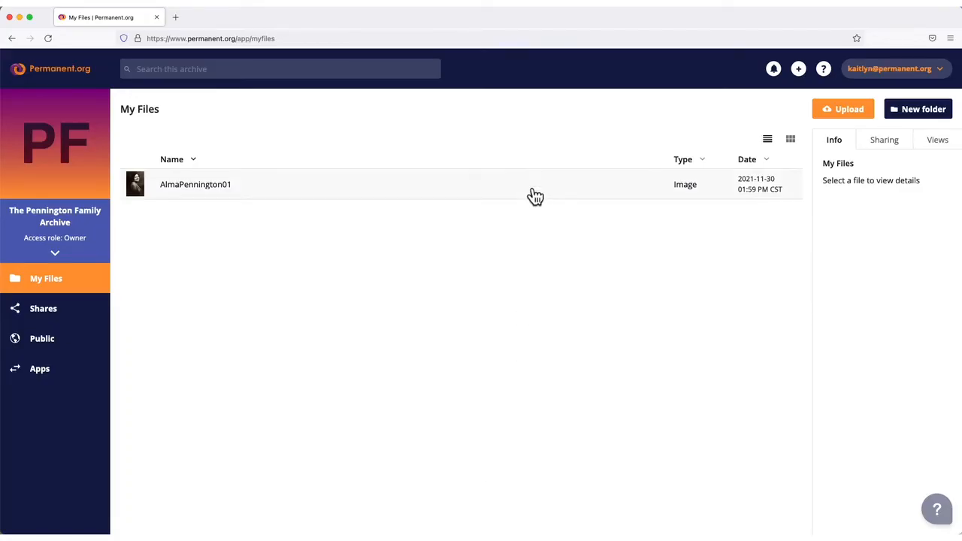
click(534, 195)
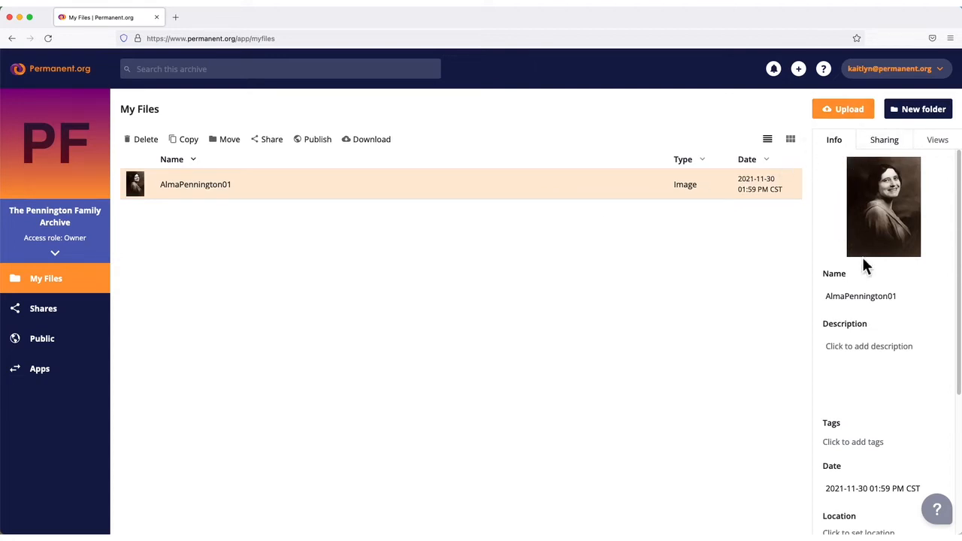
scroll(893, 300, down, 1)
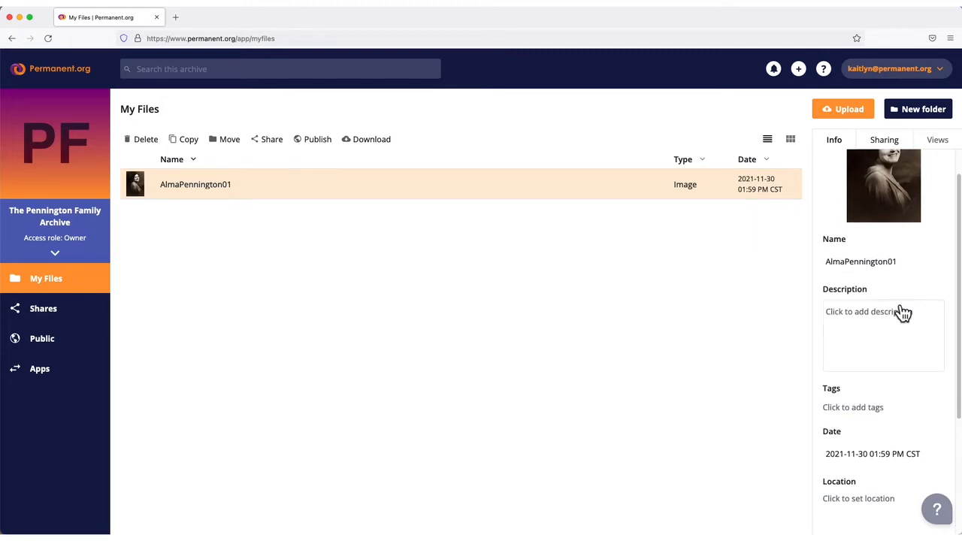
scroll(902, 313, down, 3)
scroll(892, 300, down, 2)
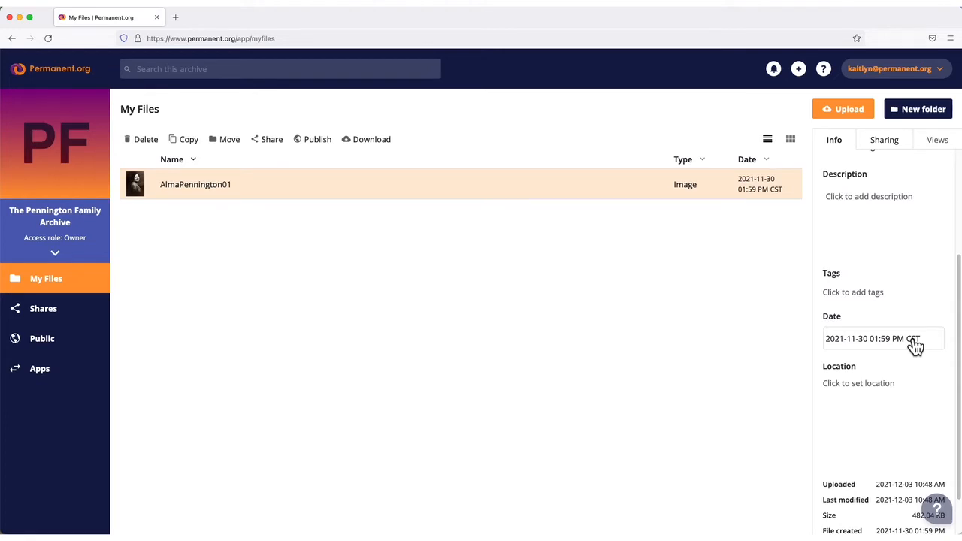
scroll(915, 344, up, 4)
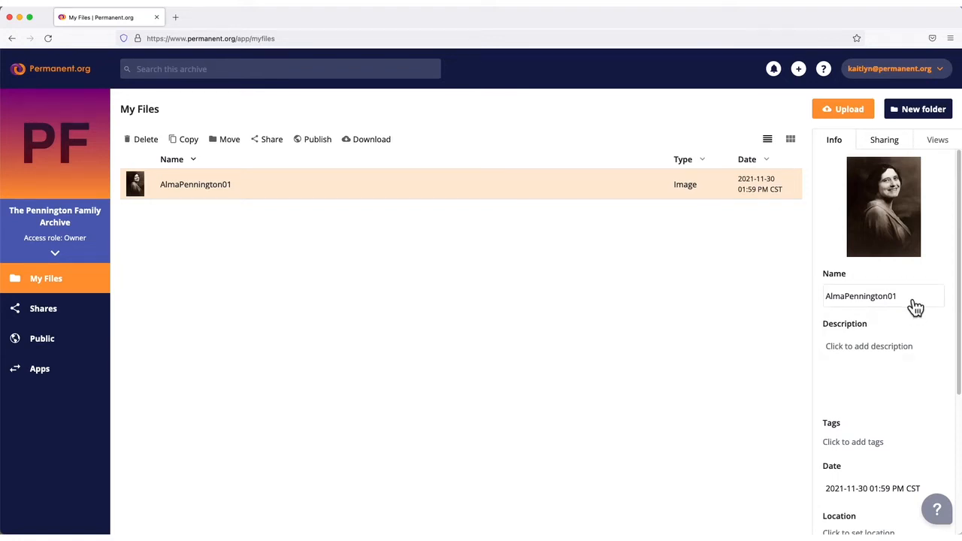
click(912, 300)
drag(906, 297, 811, 296)
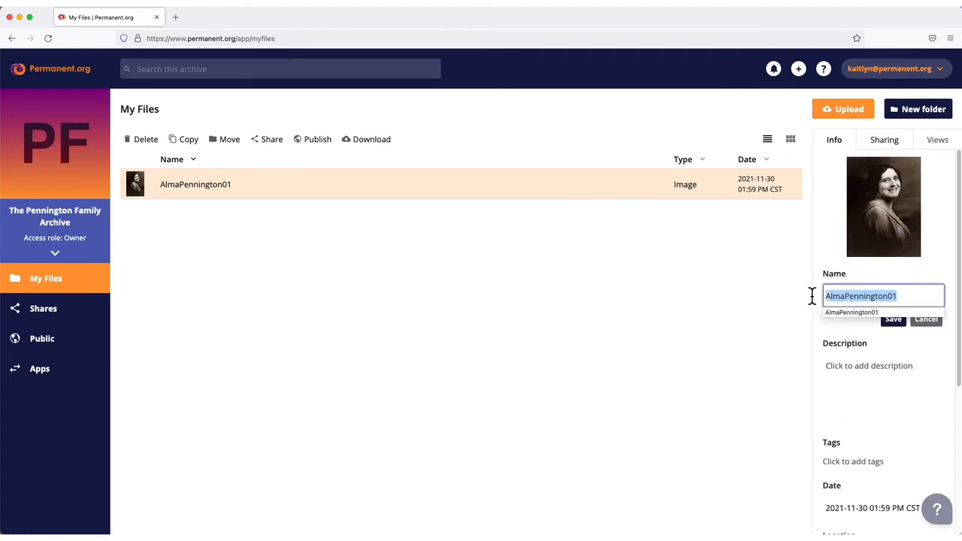
text(Portrait of Alma)
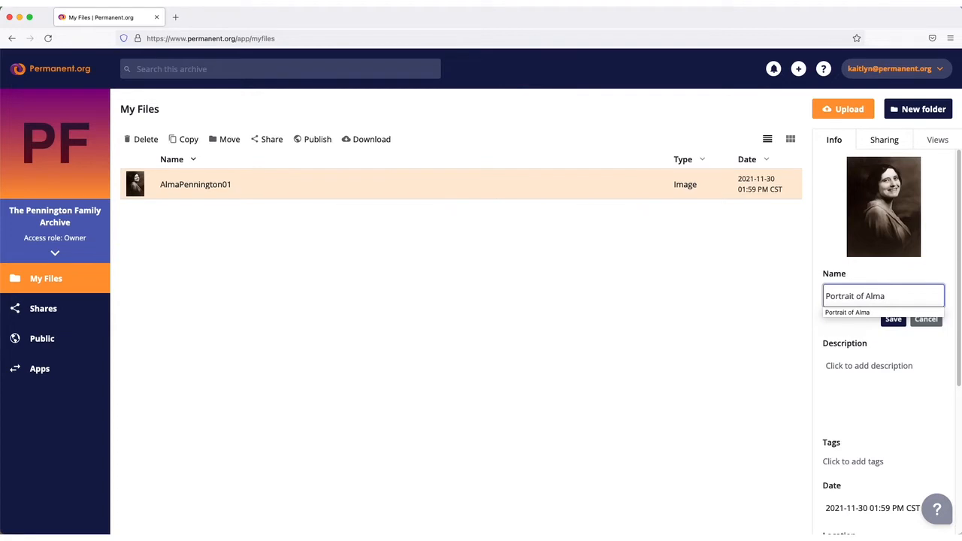
click(896, 322)
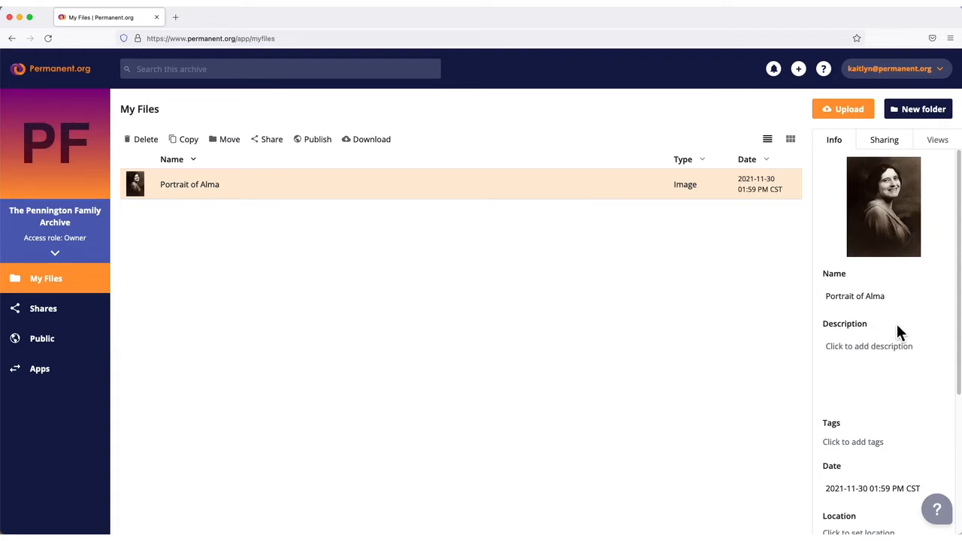
Open the Portrait of Alma record and save the description 'Alma in 1920'
double_click(624, 193)
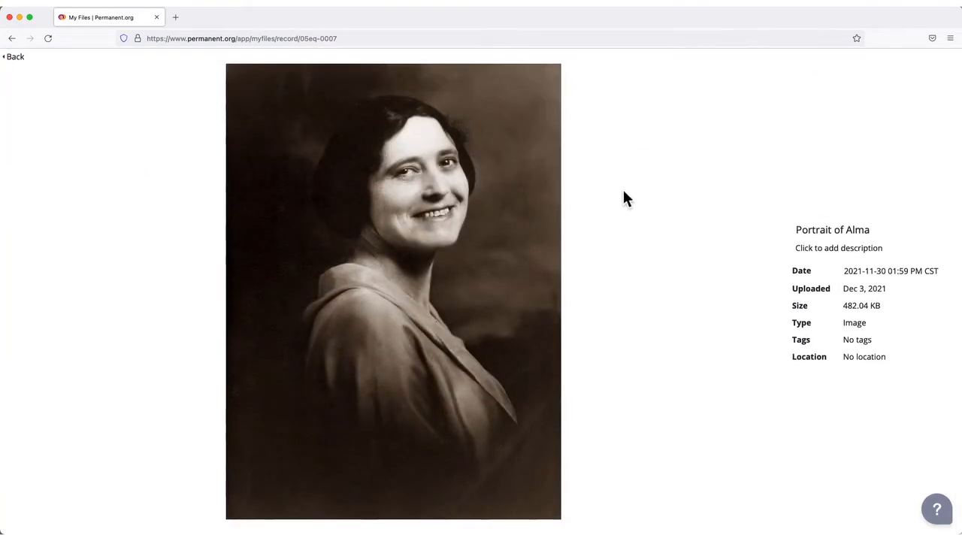
click(852, 255)
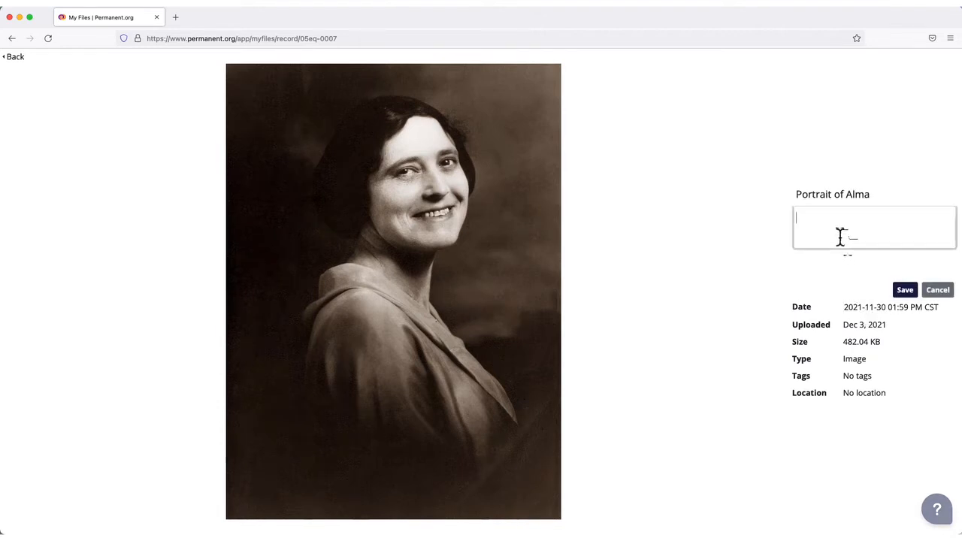
text(Alma in 1)
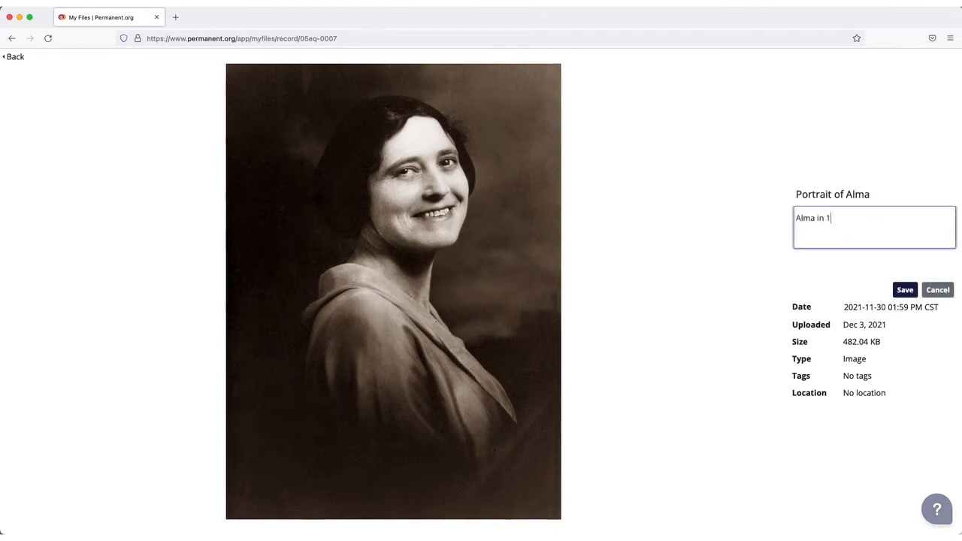
text(920)
click(905, 290)
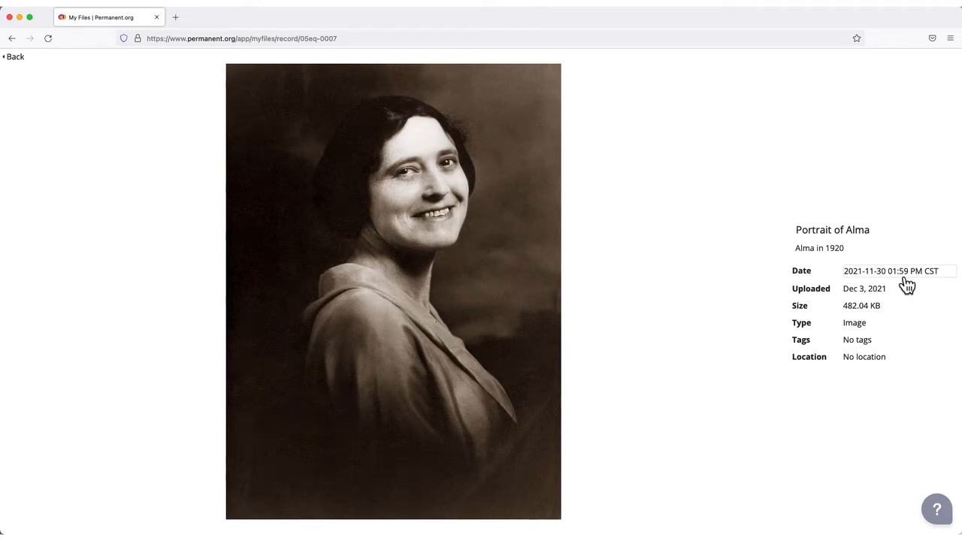
Set Portrait of Alma's date to 12 April 1920 and save it
click(906, 278)
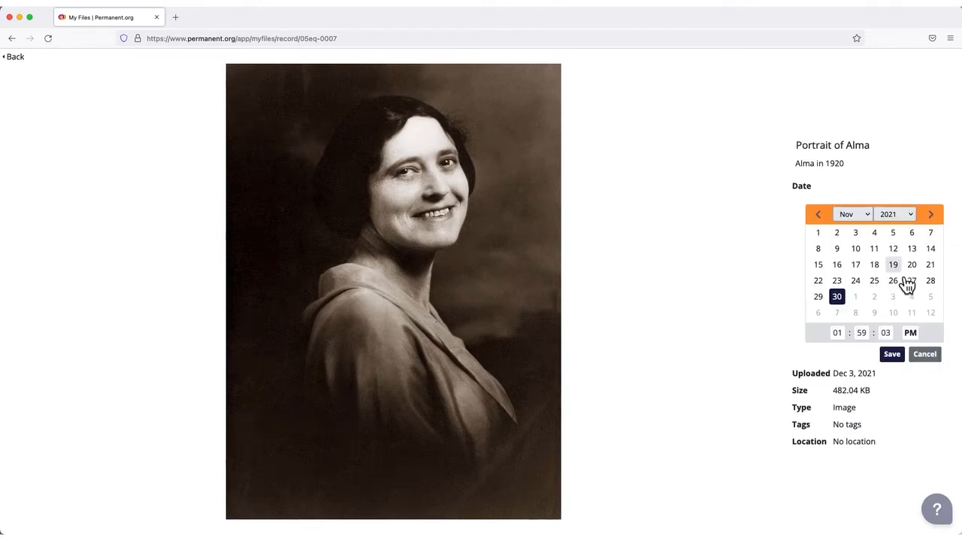
click(903, 217)
scroll(910, 286, up, 5)
scroll(909, 281, up, 10)
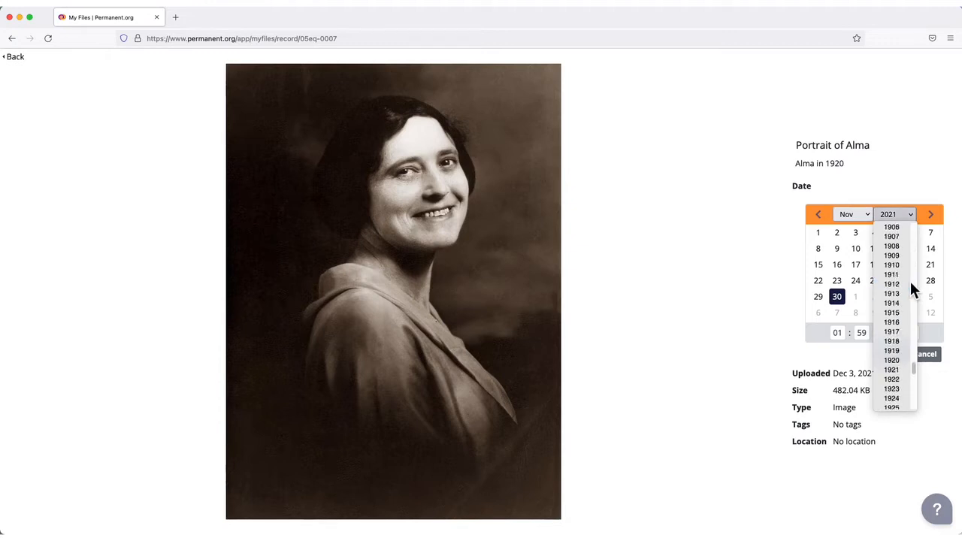
click(896, 287)
click(851, 217)
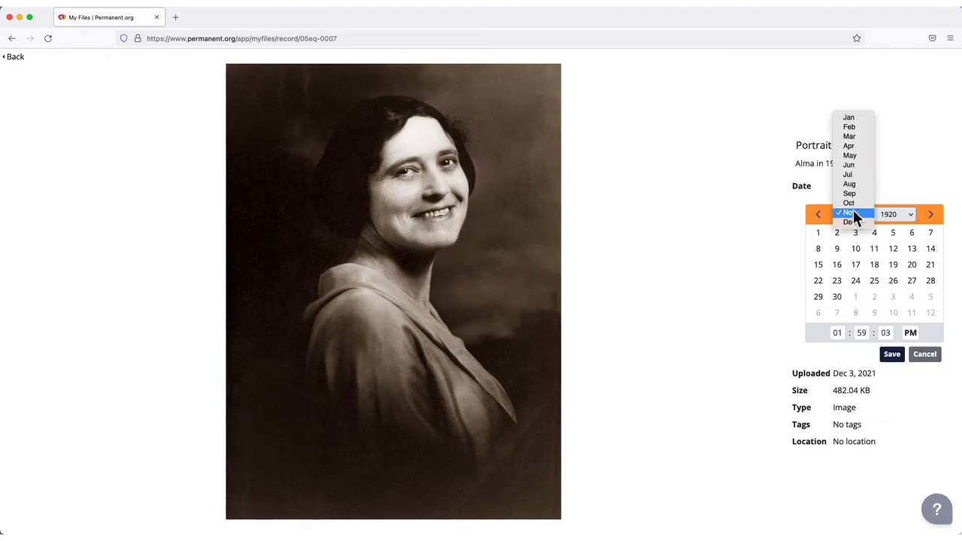
click(854, 144)
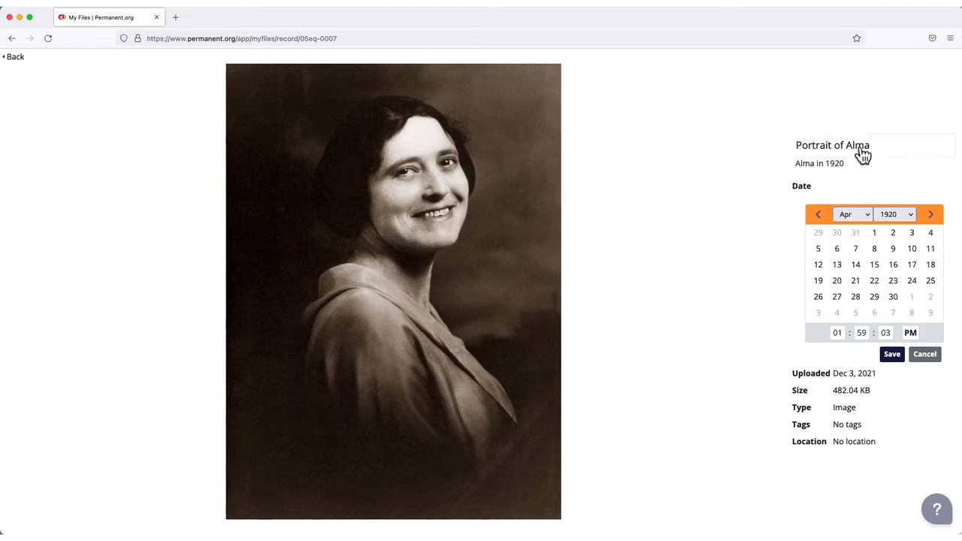
click(827, 271)
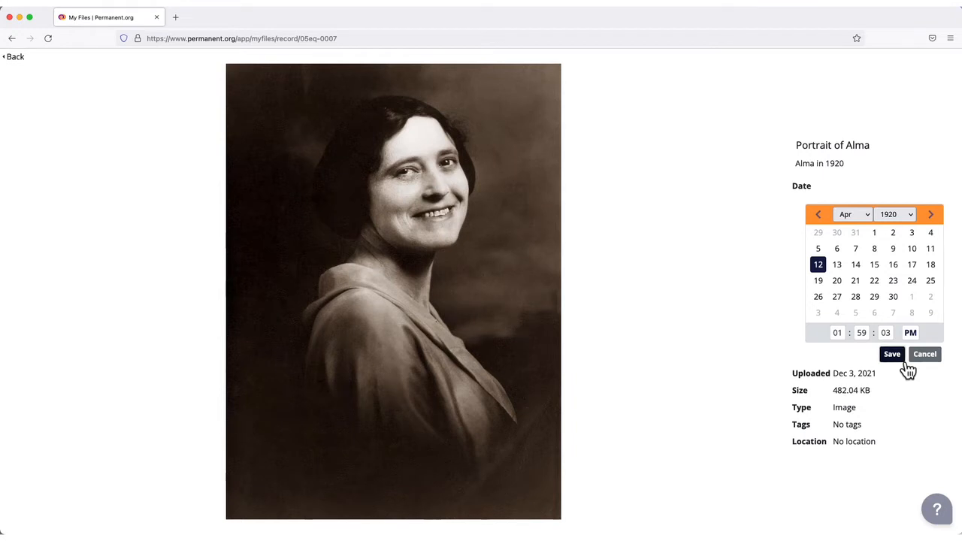
click(902, 362)
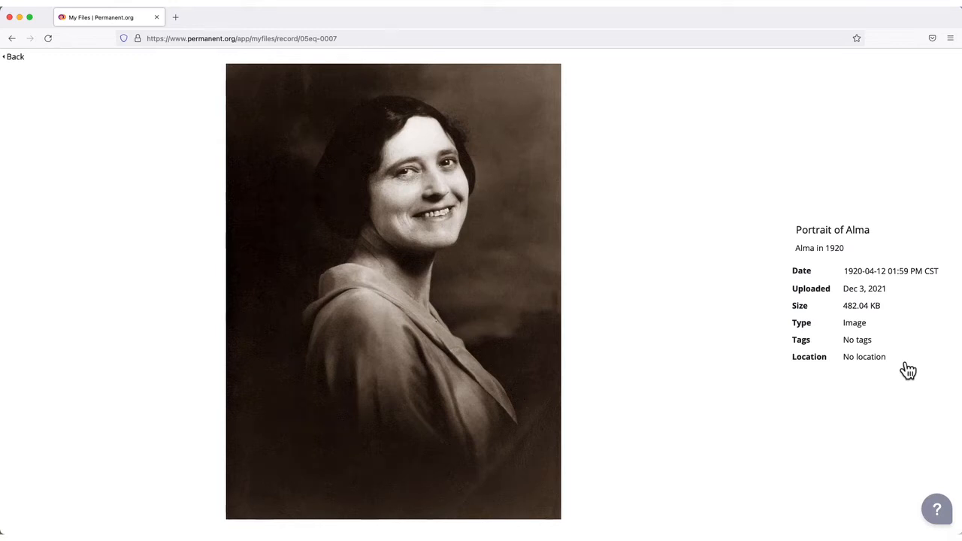
Set Portrait of Alma's location to Boston, MA, USA and save it
click(906, 366)
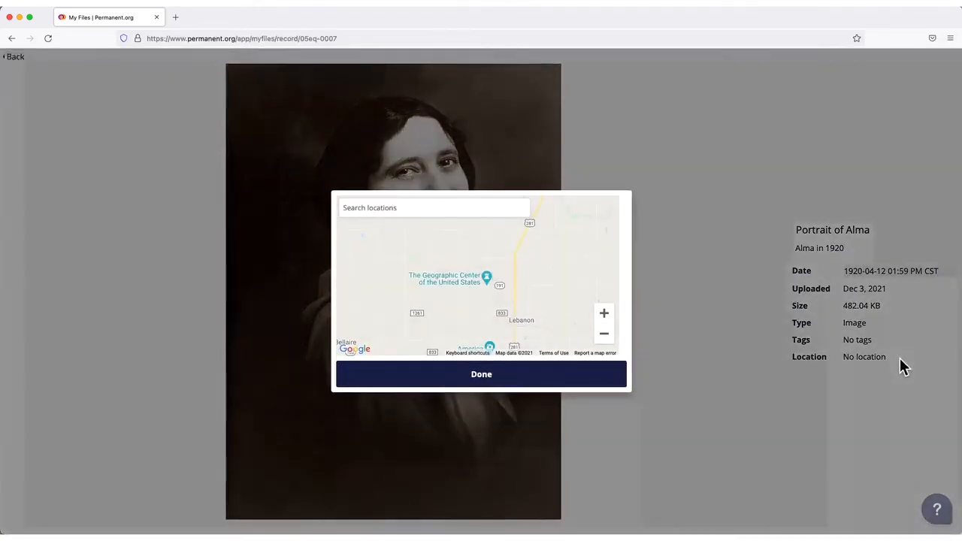
click(485, 214)
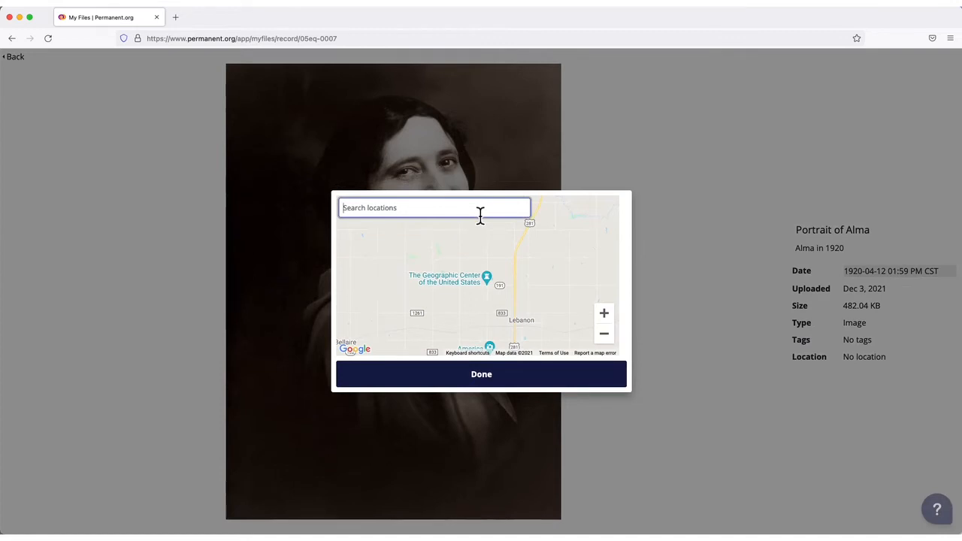
text(Boston)
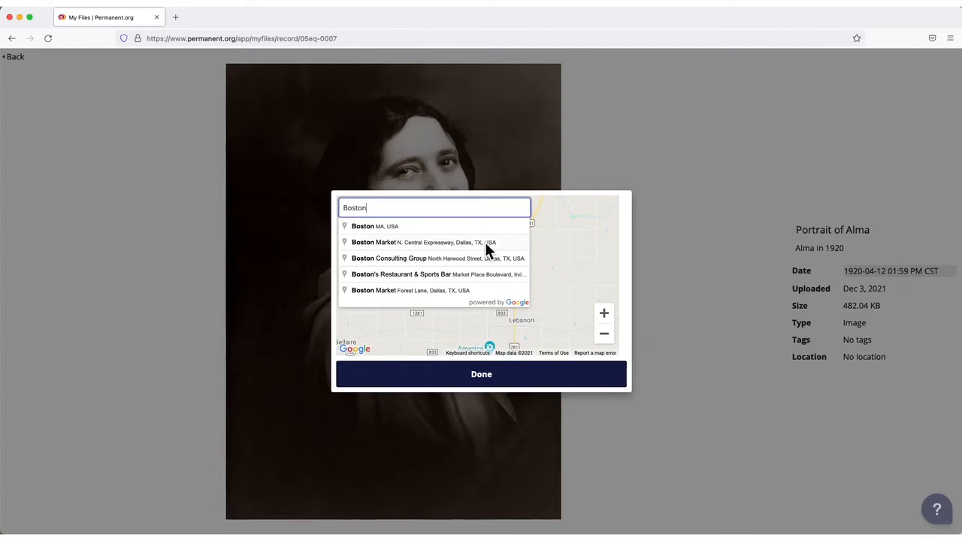
click(476, 228)
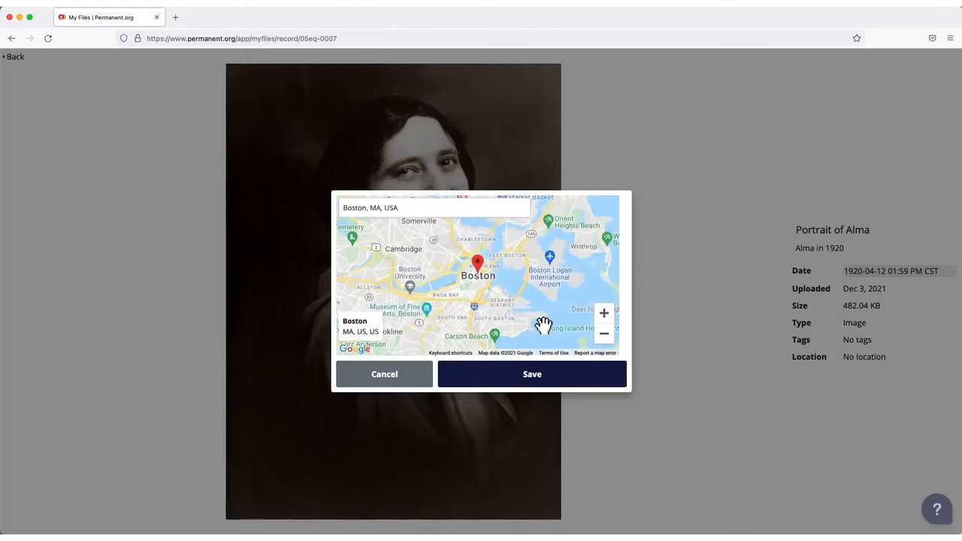
click(574, 384)
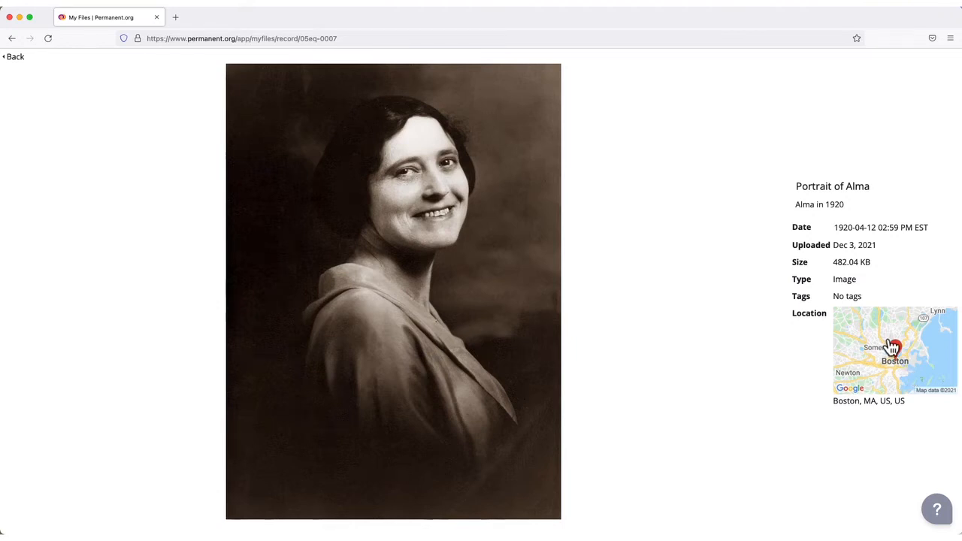
click(857, 299)
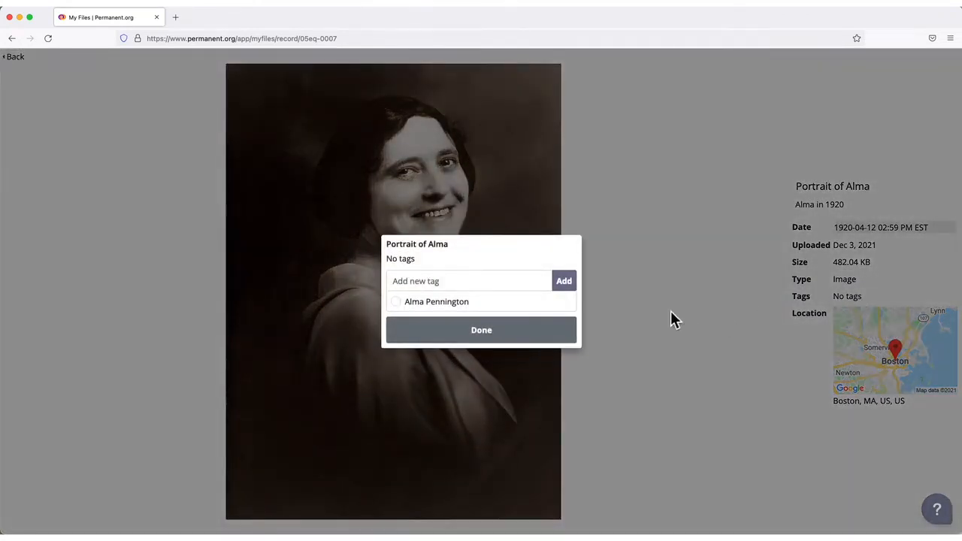
click(489, 285)
text(Portrait)
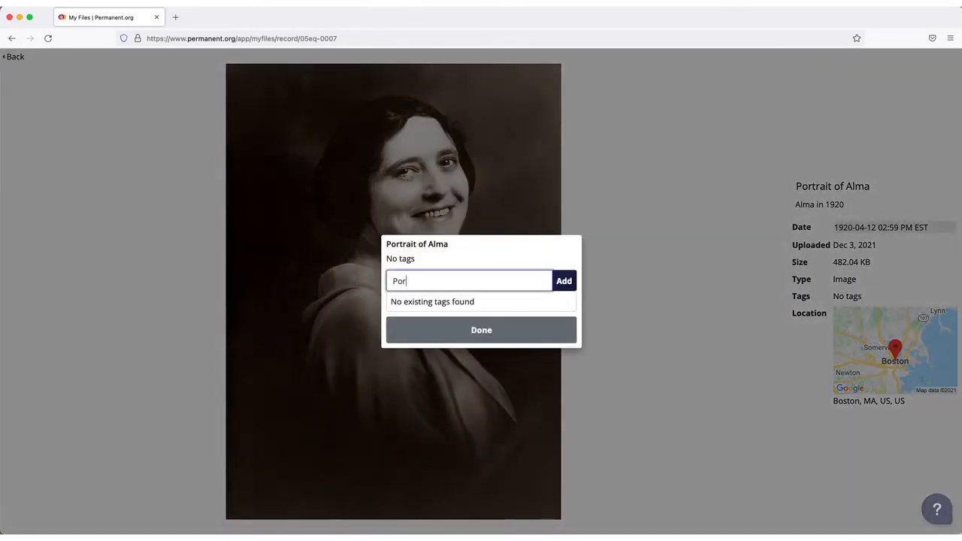
click(571, 289)
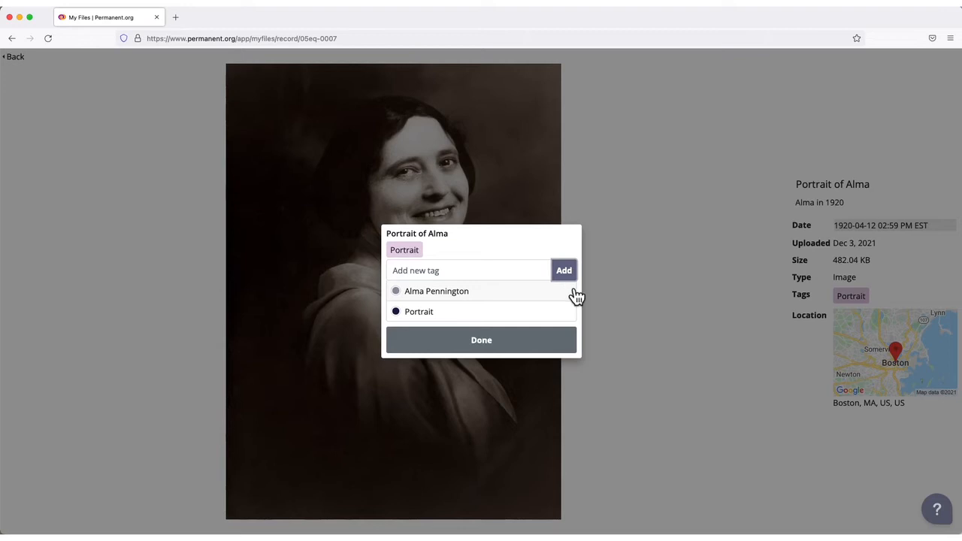
click(430, 295)
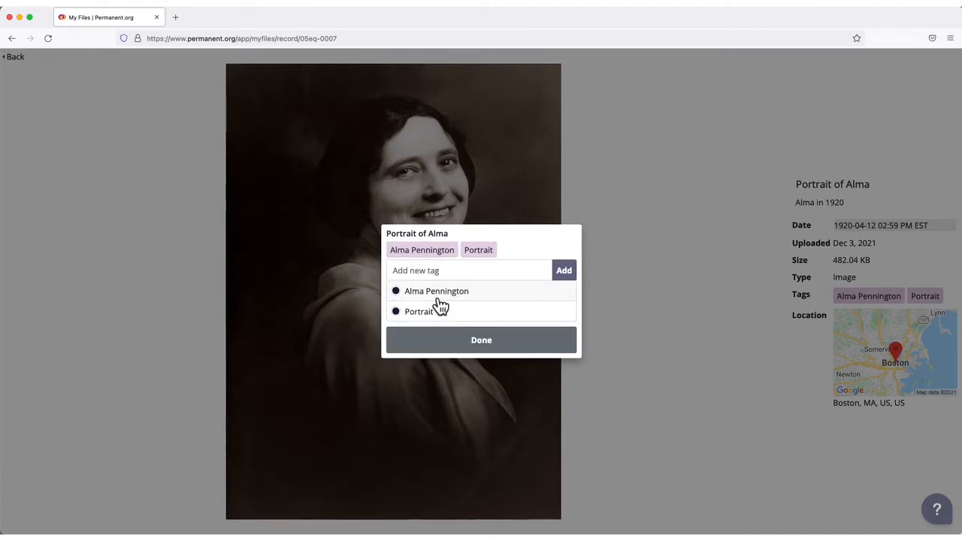
click(438, 298)
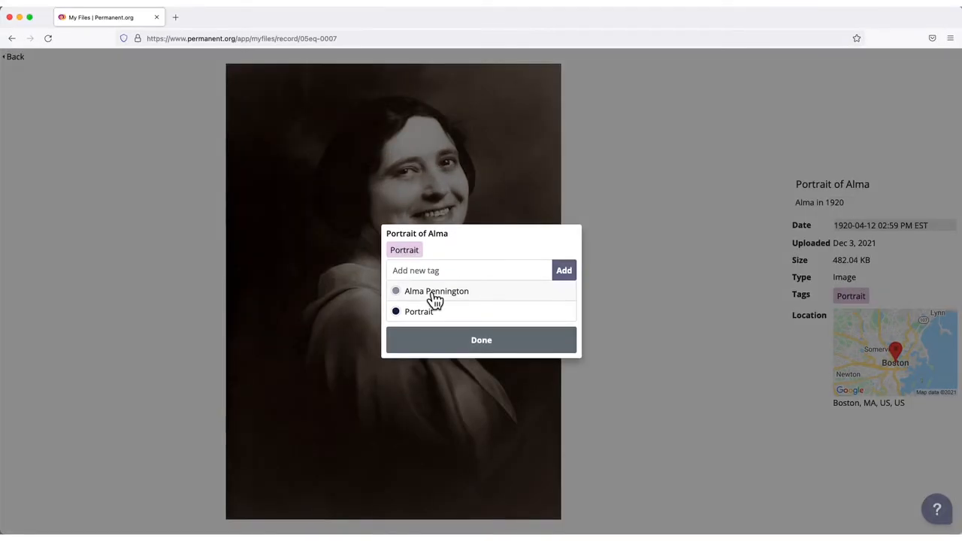
click(459, 341)
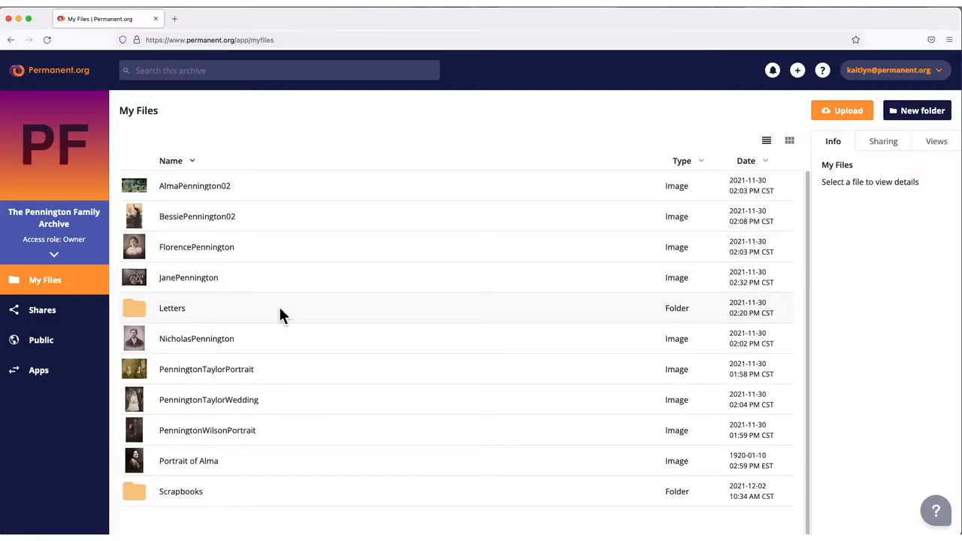
Publish Portrait of Alma to the Public folder so it gets a public link
click(303, 458)
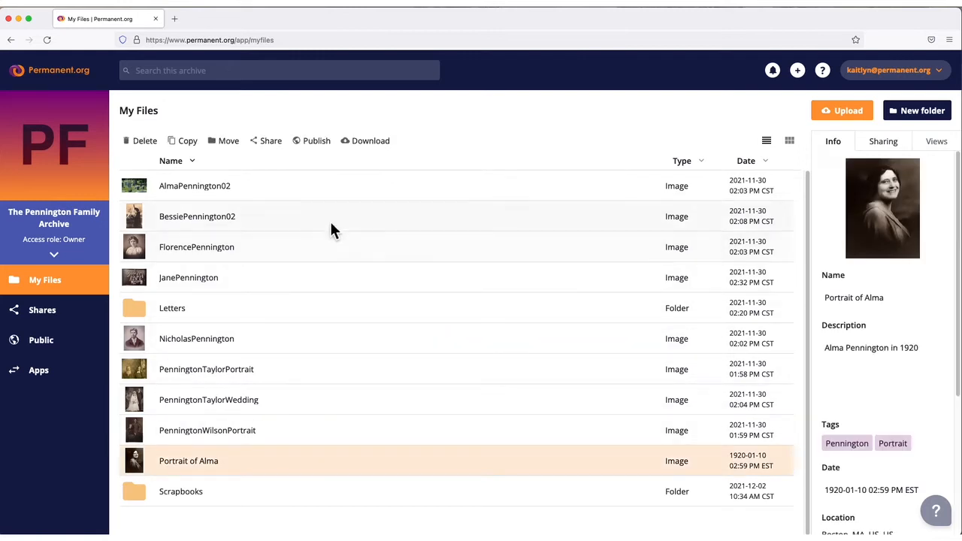
click(319, 143)
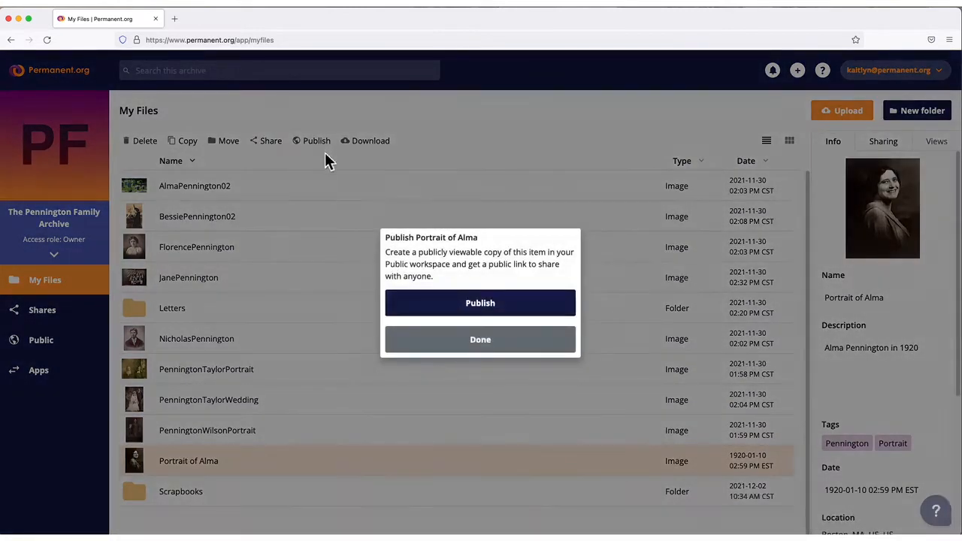
click(412, 304)
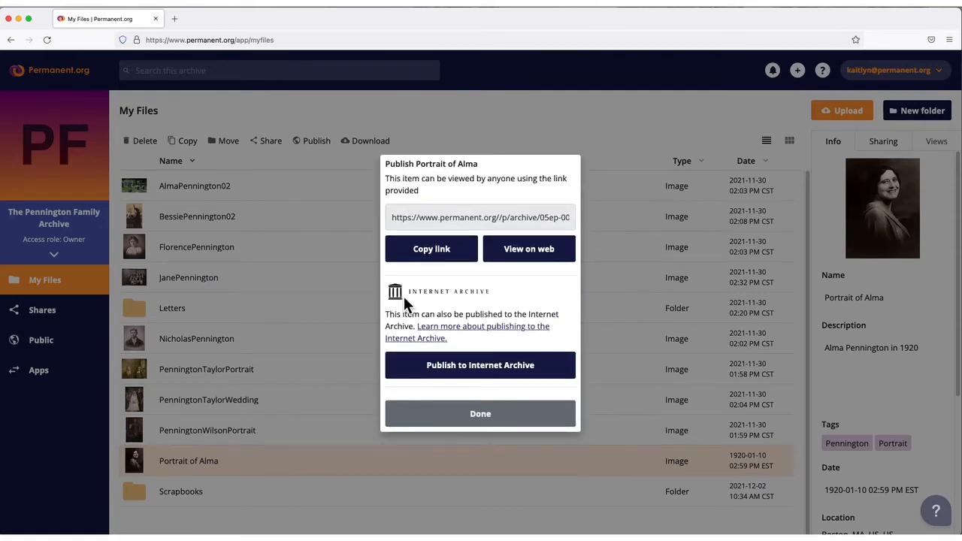
click(422, 414)
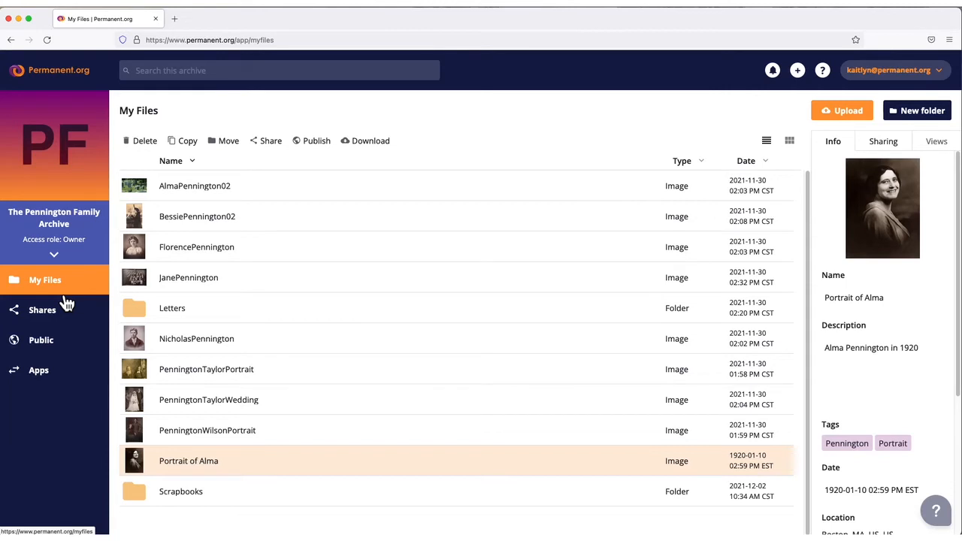
In Public, delete the description of Portrait of Alma and save it empty
click(70, 351)
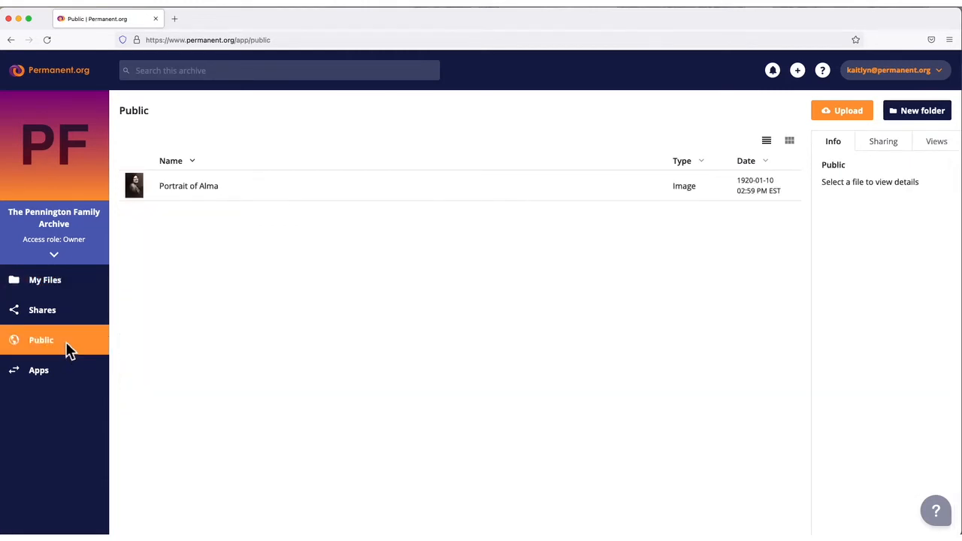
click(231, 194)
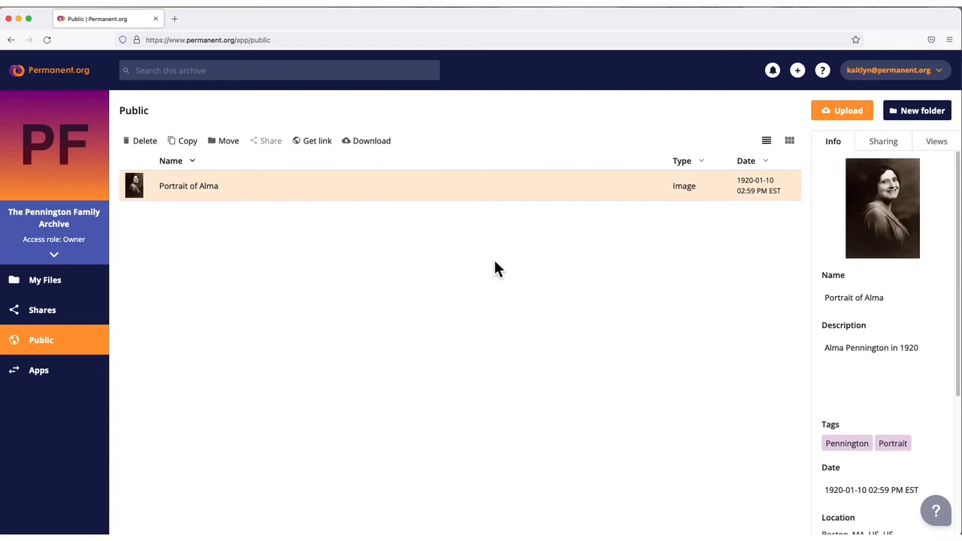
click(901, 350)
drag(923, 352, 788, 348)
key(BackSpace)
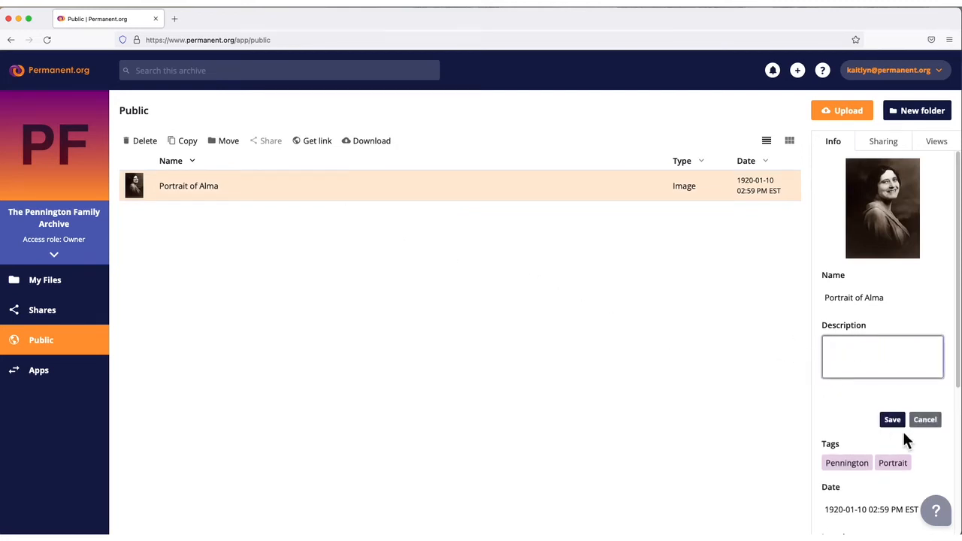
click(899, 424)
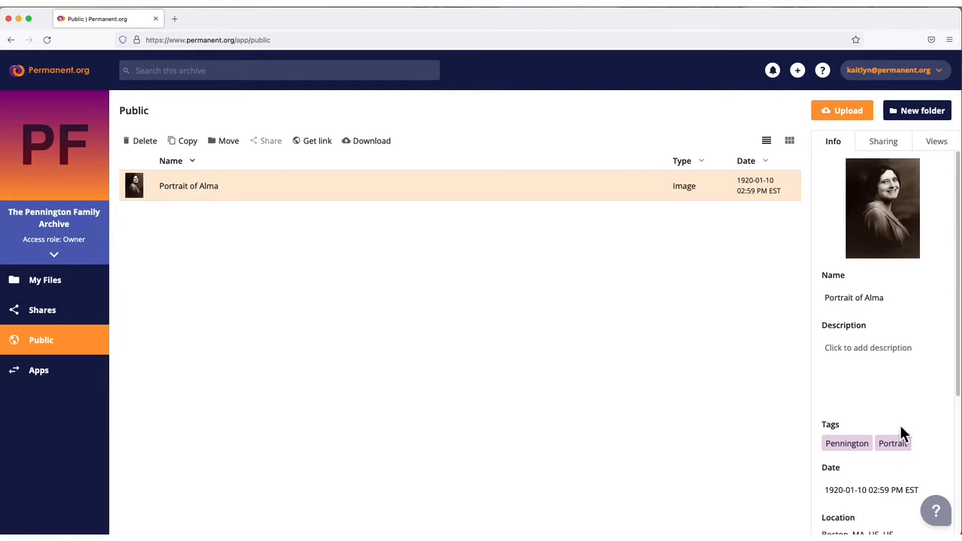
Confirm the original Portrait of Alma in My Files still has its description, then return to Public
click(80, 284)
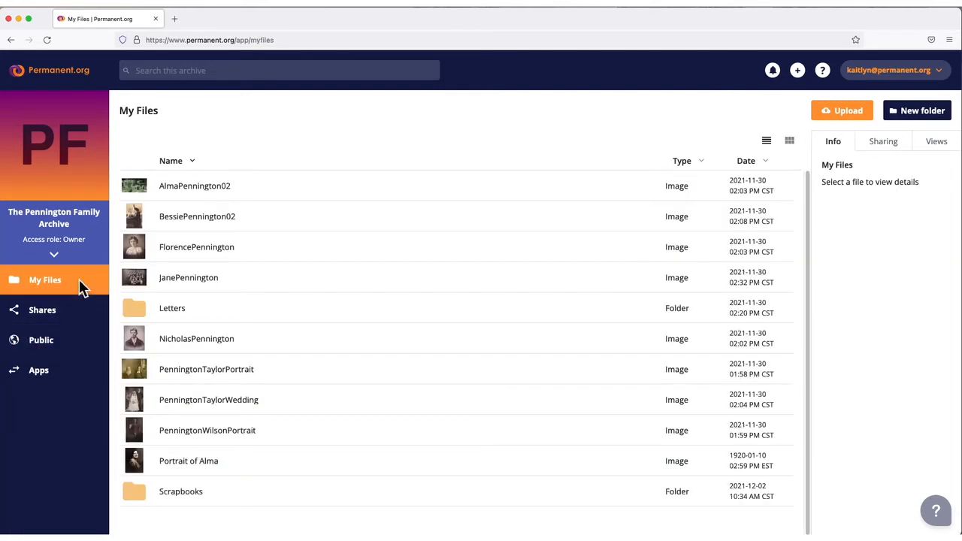
click(223, 466)
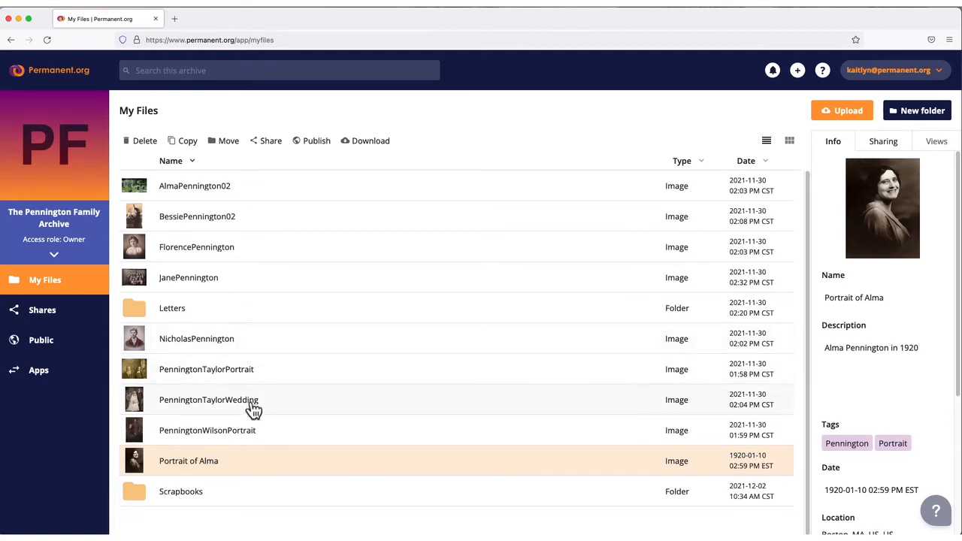
click(86, 351)
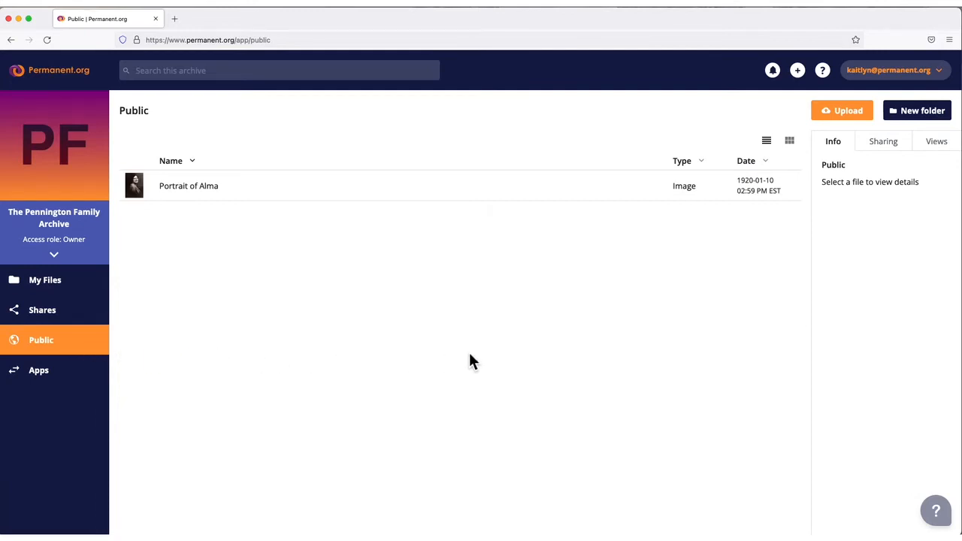
click(838, 113)
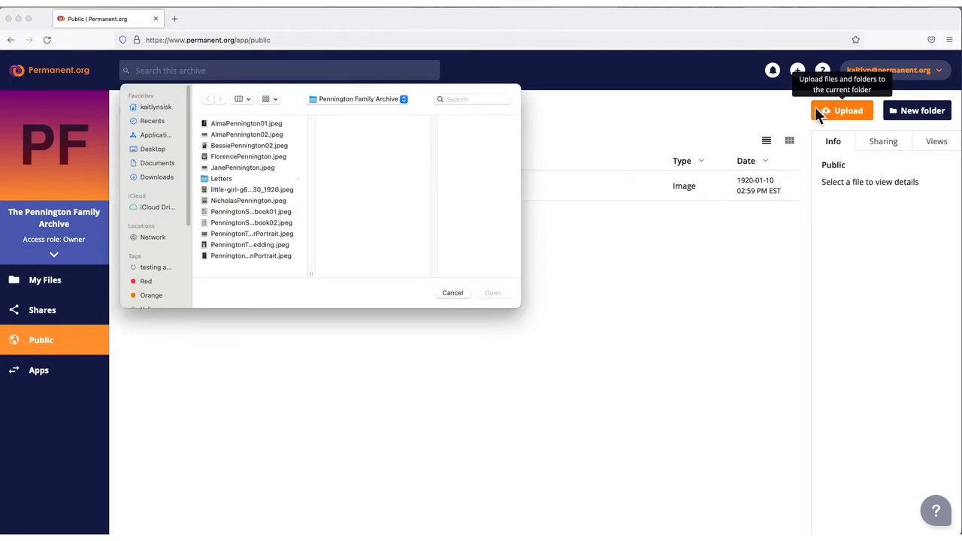
click(276, 147)
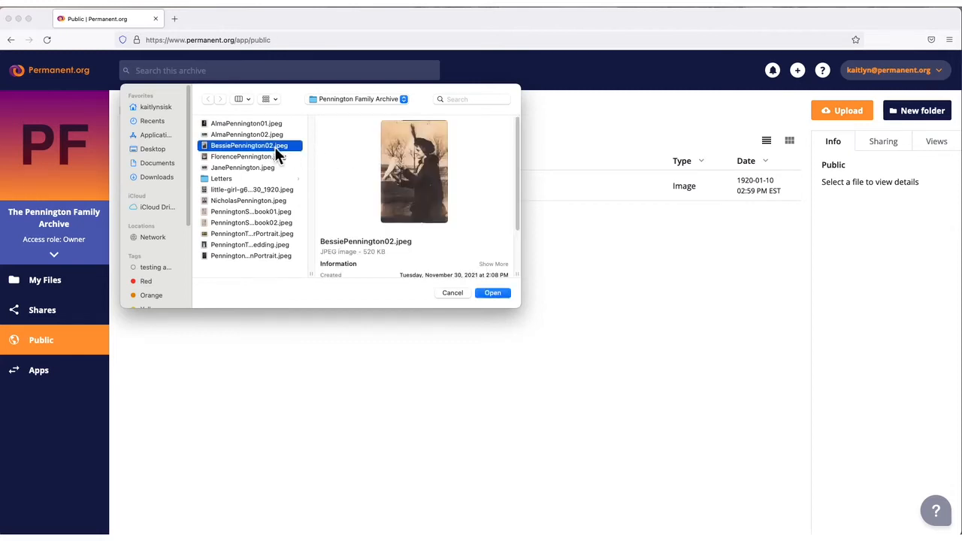
click(506, 296)
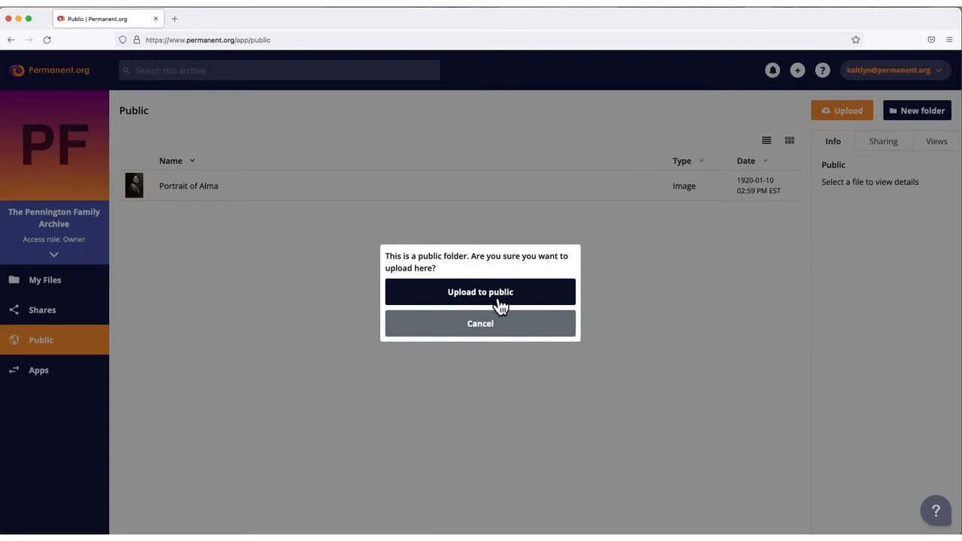
click(500, 294)
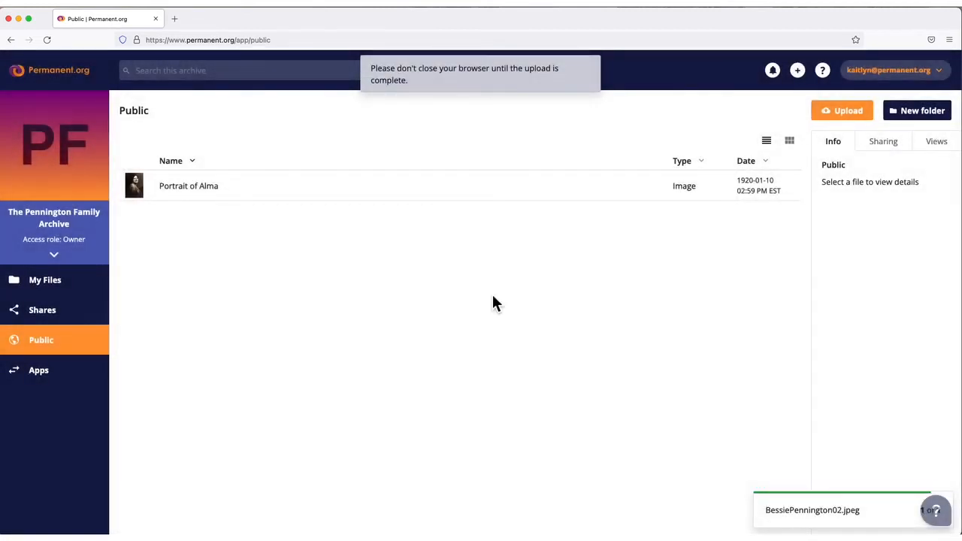
click(447, 193)
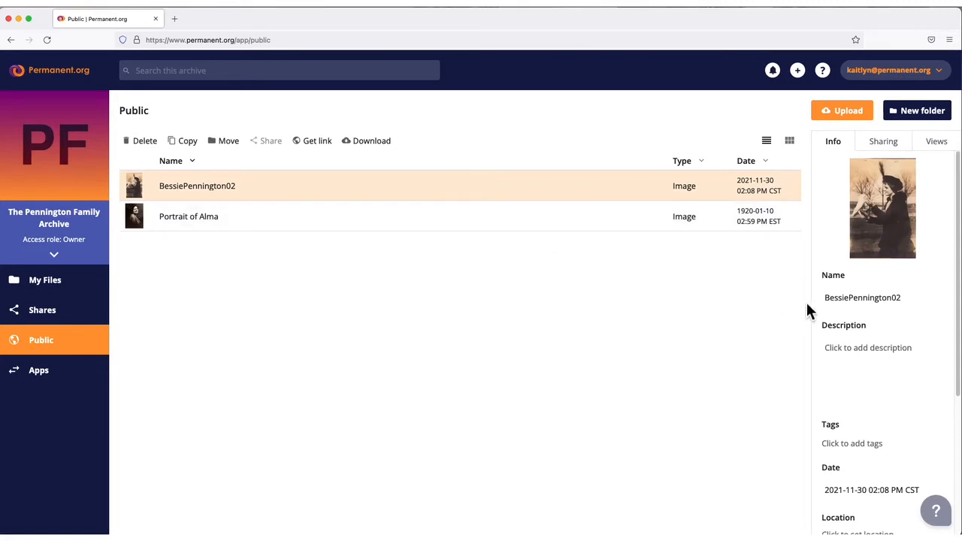
click(863, 357)
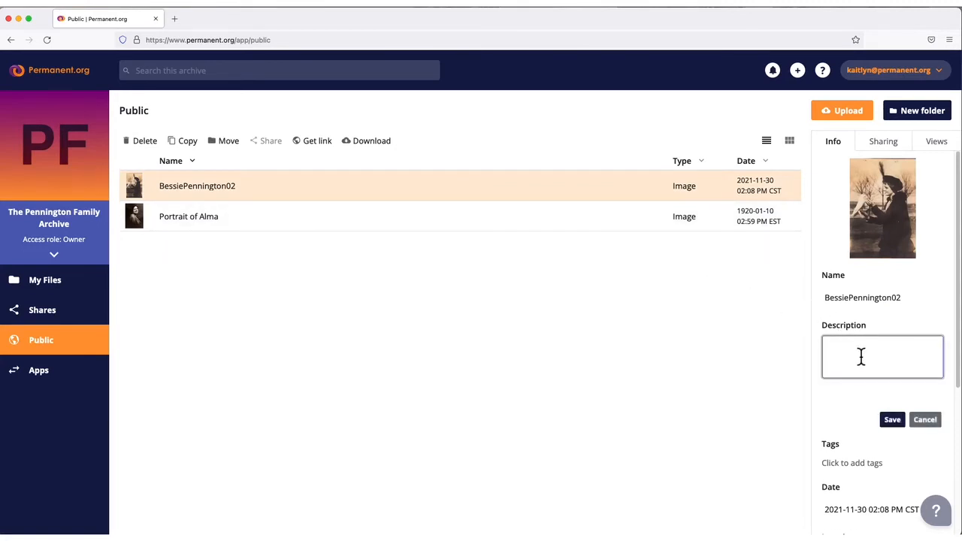
text(Bessie feeding birds)
click(891, 419)
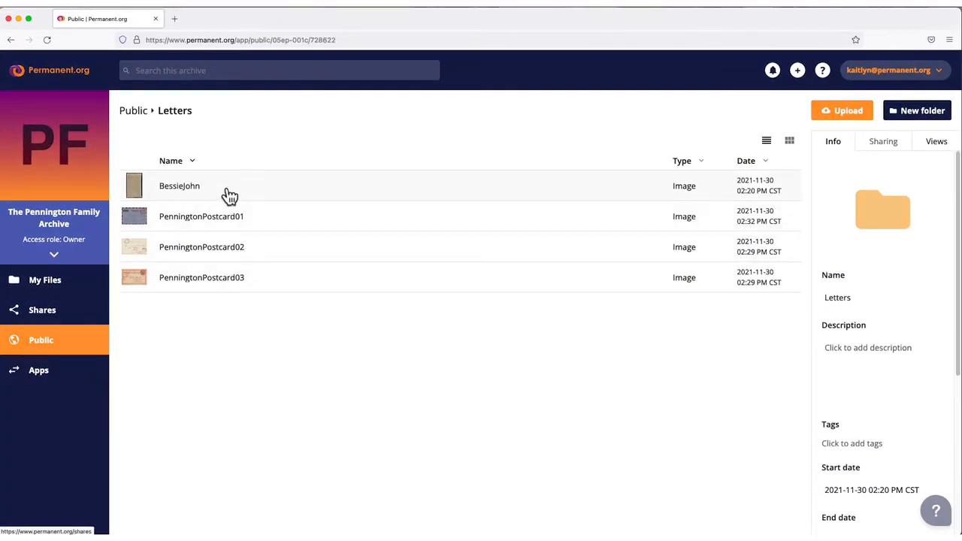
Get the public link for the BessieJohn letter and view it on the web
click(233, 197)
click(317, 140)
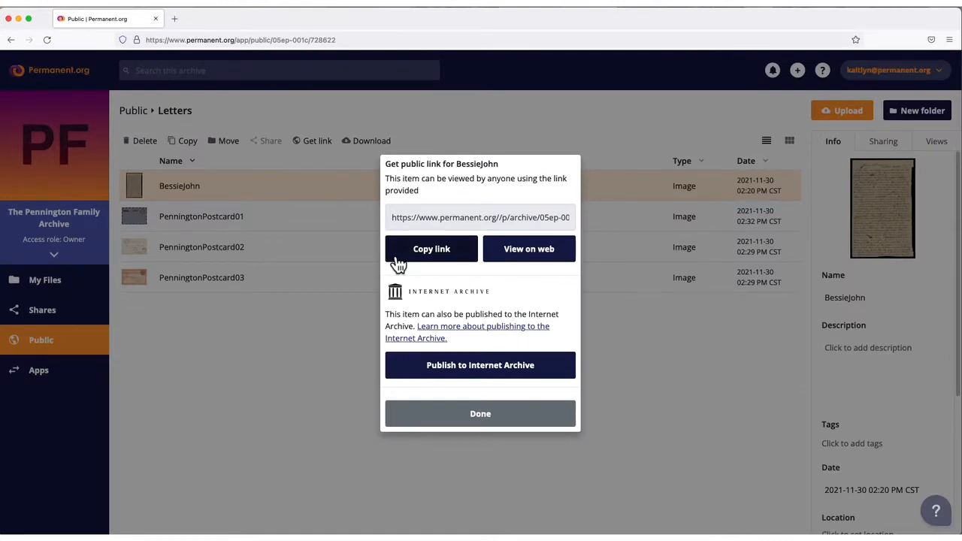
click(509, 251)
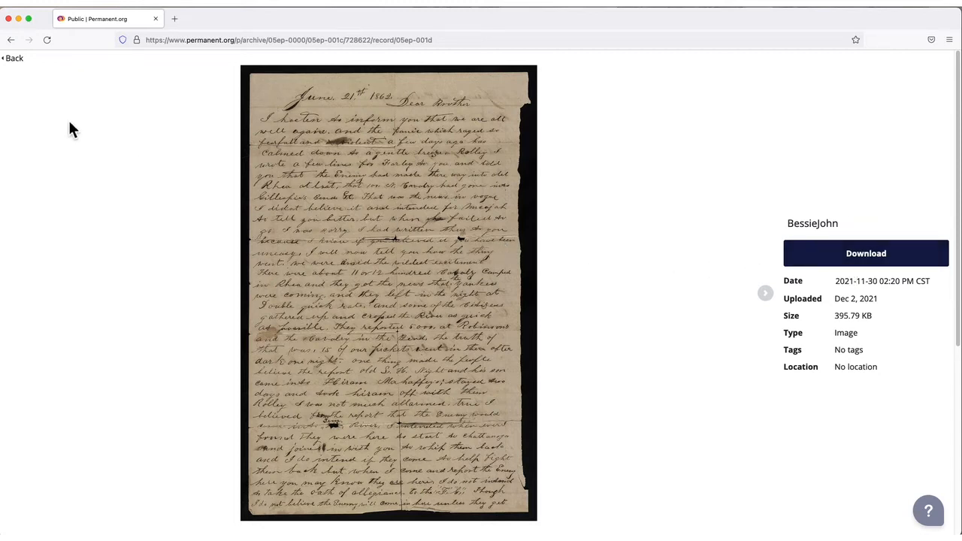
Go back to the public archive page and up from Letters to Public
click(24, 67)
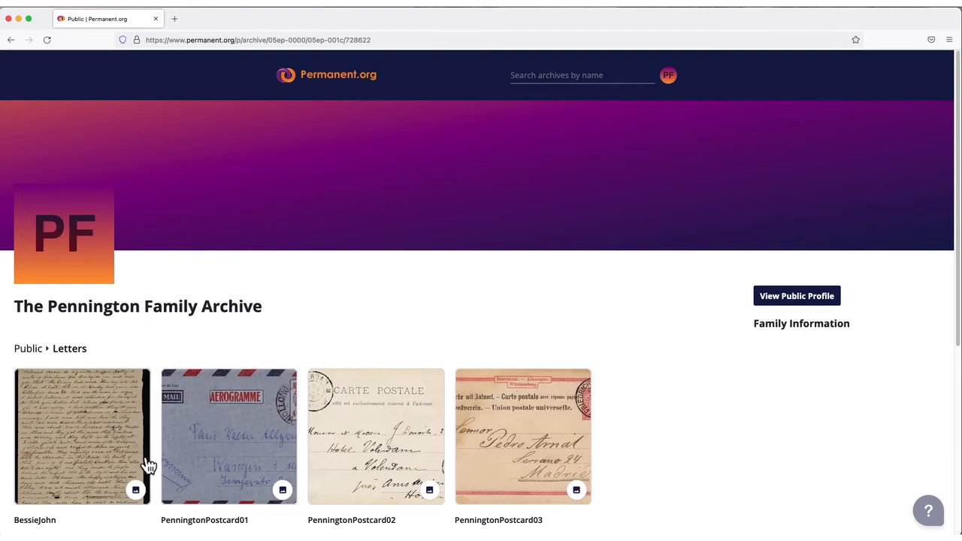
click(33, 349)
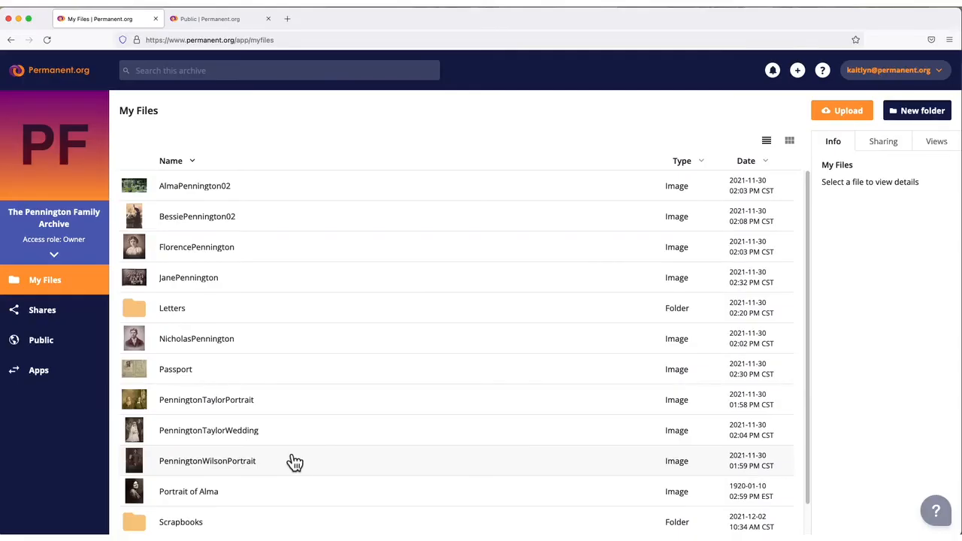
View the Passport scan full-size, then scroll through the public archive page
click(268, 381)
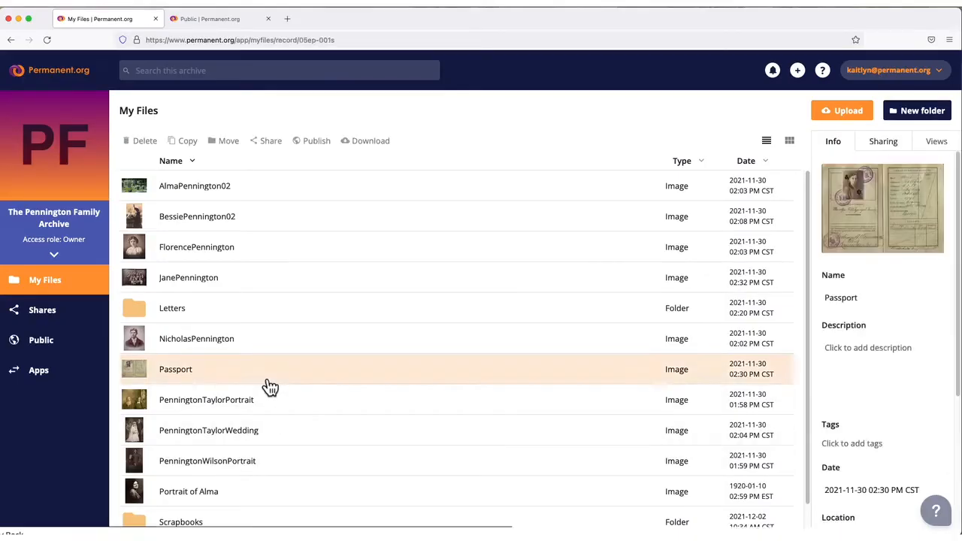
double_click(269, 385)
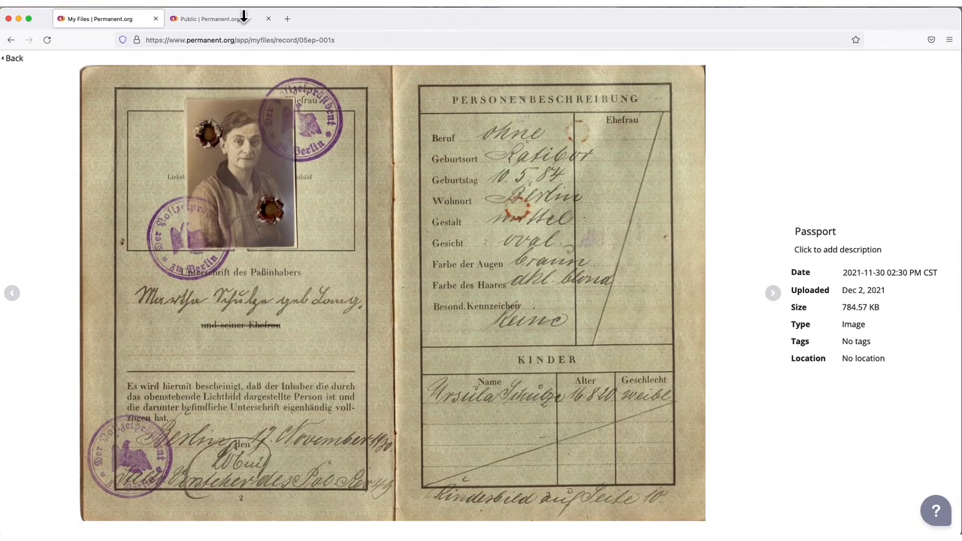
click(240, 21)
scroll(305, 324, down, 1)
scroll(305, 323, down, 5)
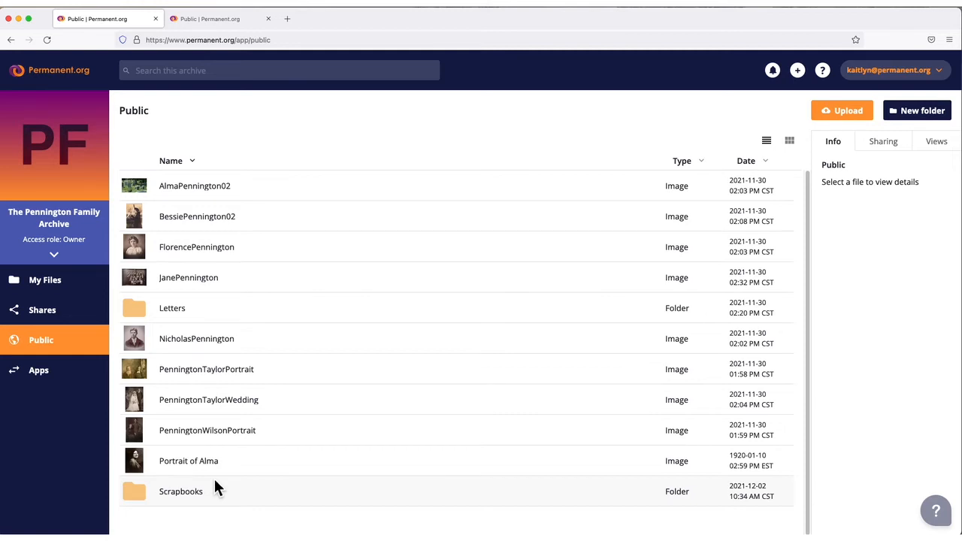
click(209, 467)
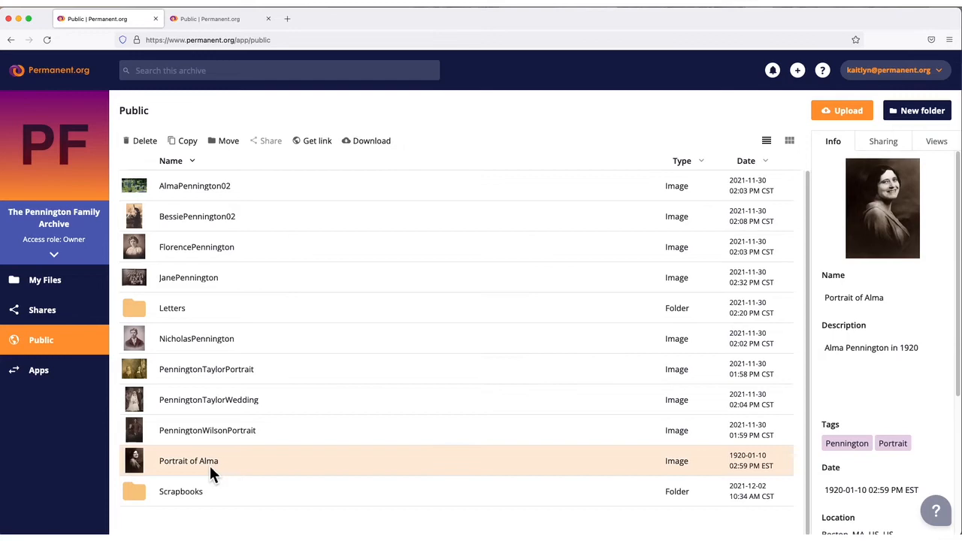
click(229, 140)
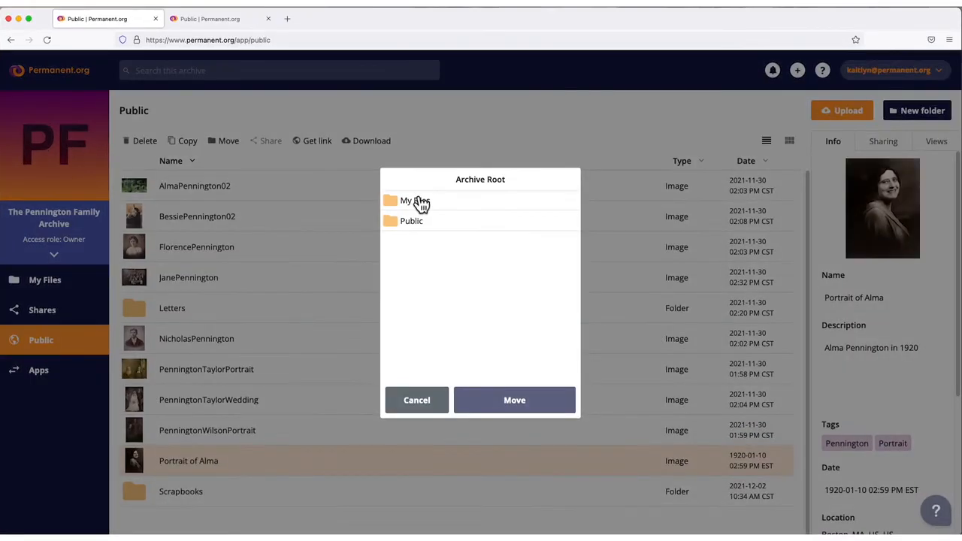
click(424, 204)
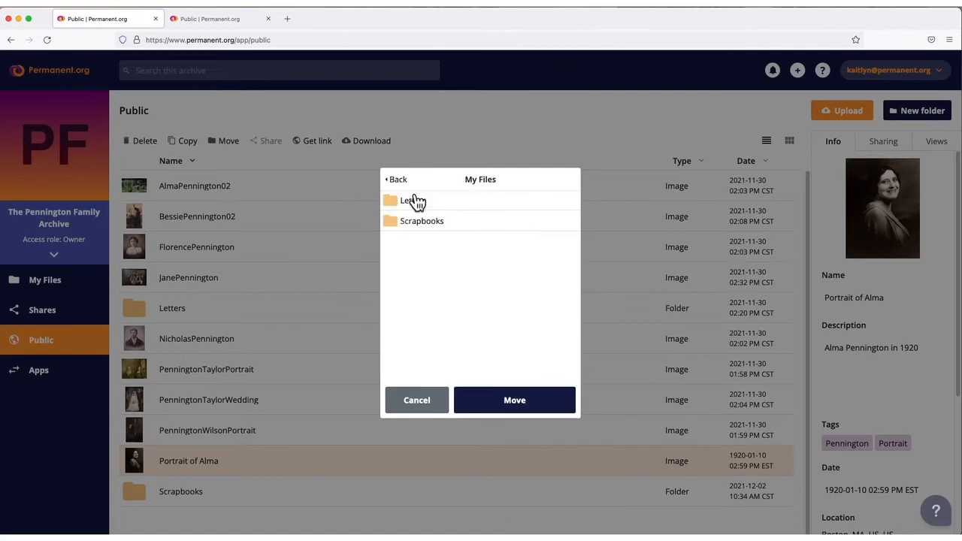
click(517, 412)
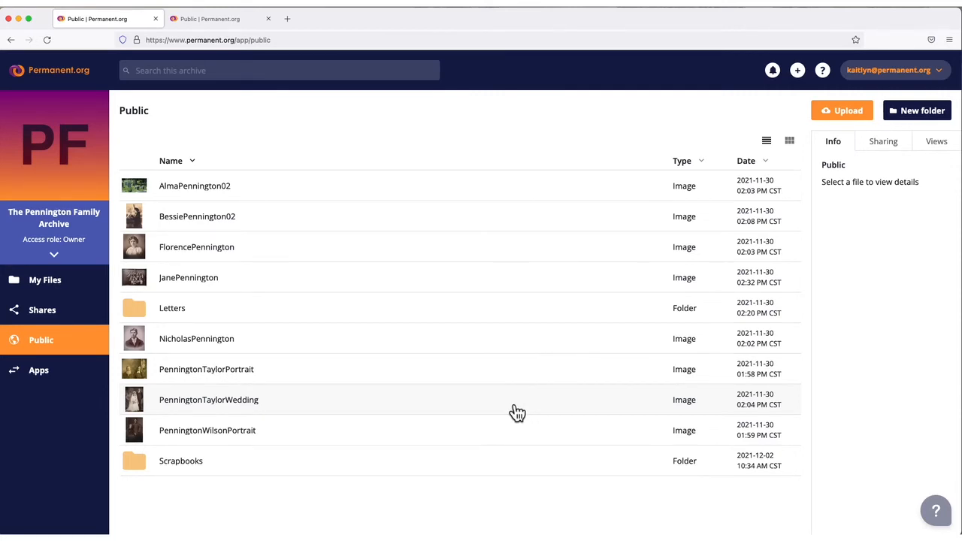
click(308, 237)
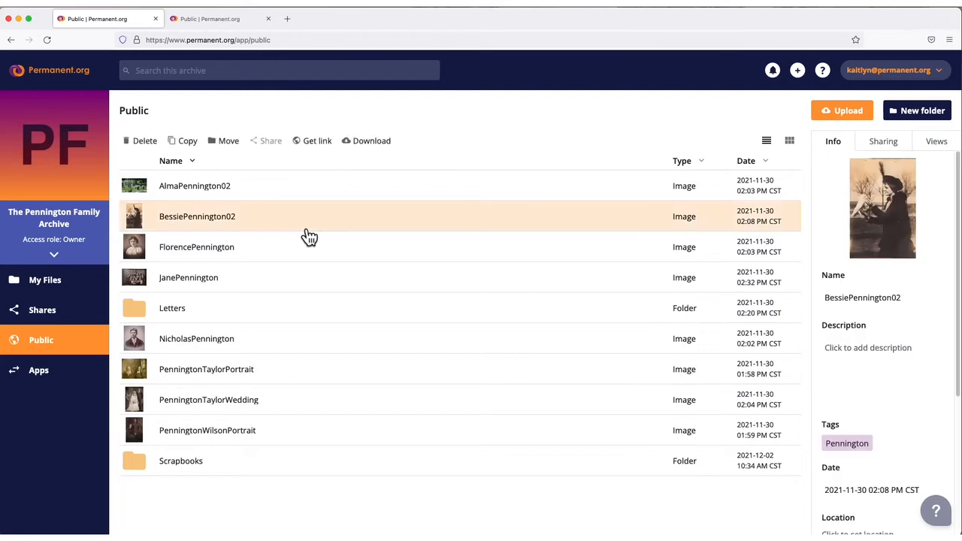
click(151, 145)
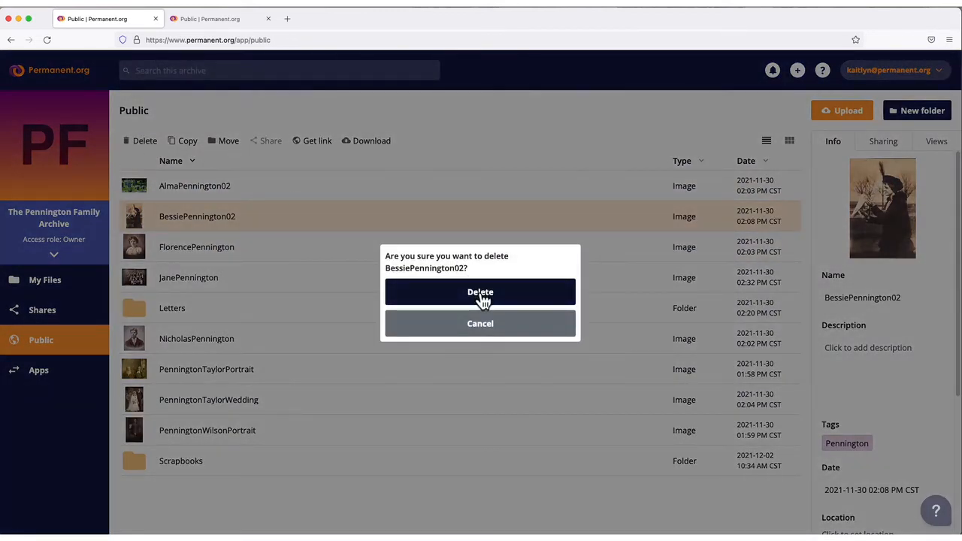
click(481, 297)
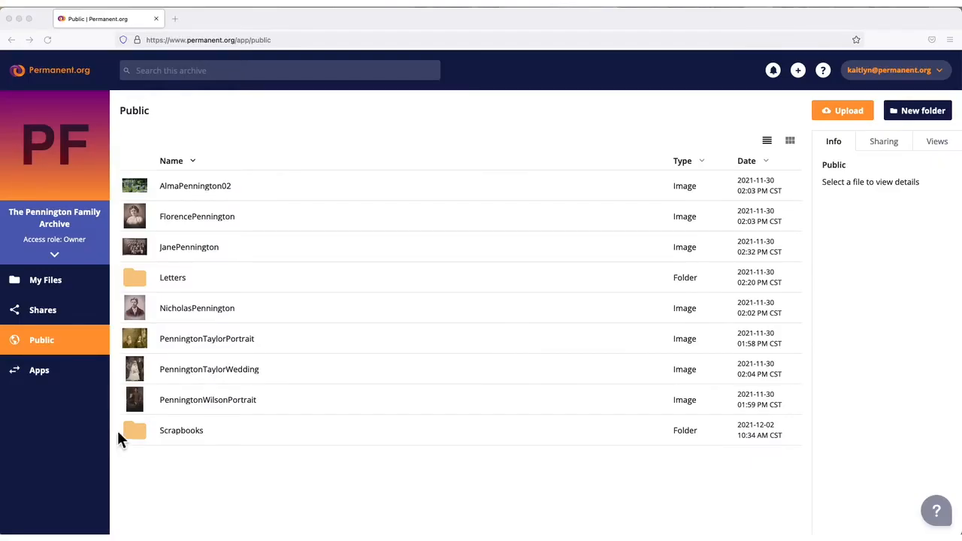
click(46, 257)
click(55, 257)
Open the Archive Profile and scroll down to its empty Milestones section
click(57, 275)
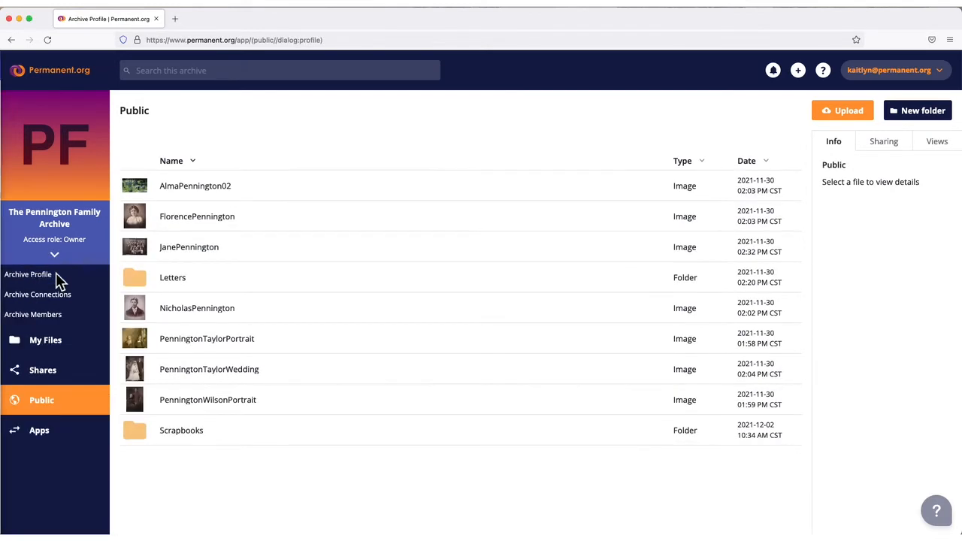
scroll(322, 402, down, 2)
scroll(320, 411, down, 2)
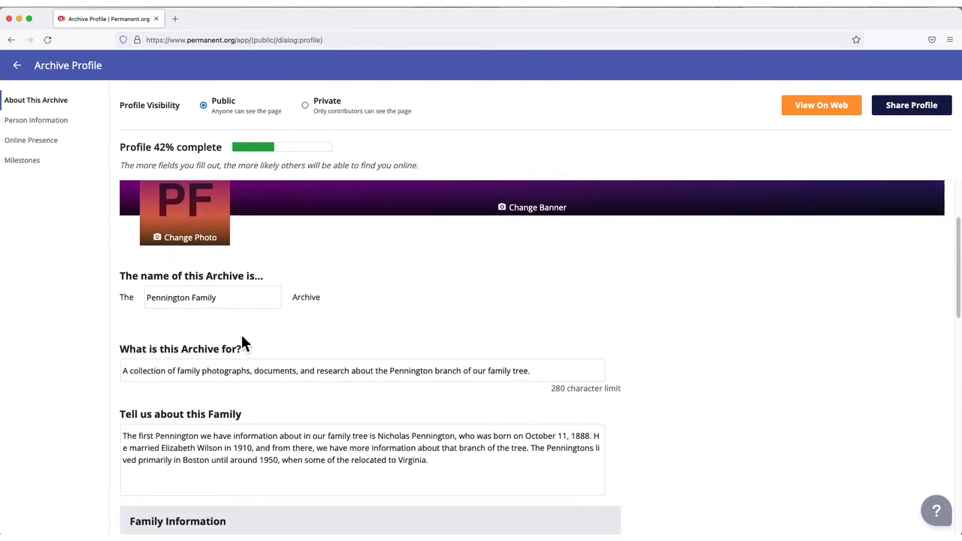
scroll(253, 385, down, 2)
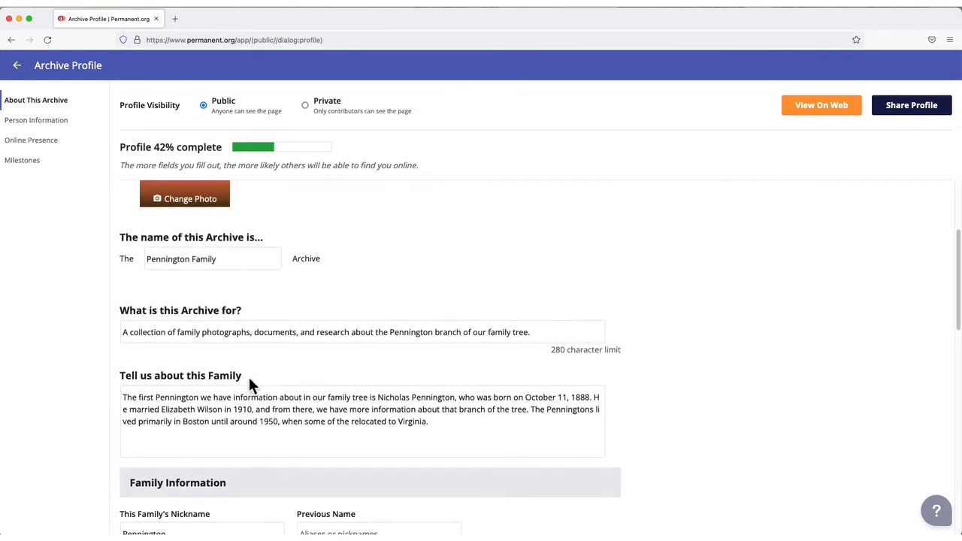
scroll(249, 384, down, 7)
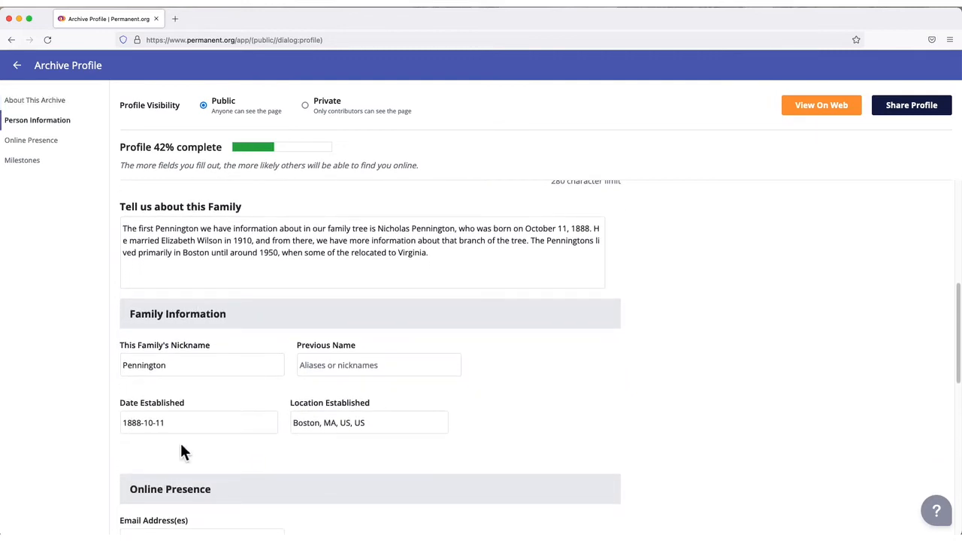
scroll(181, 451, down, 6)
scroll(179, 448, down, 5)
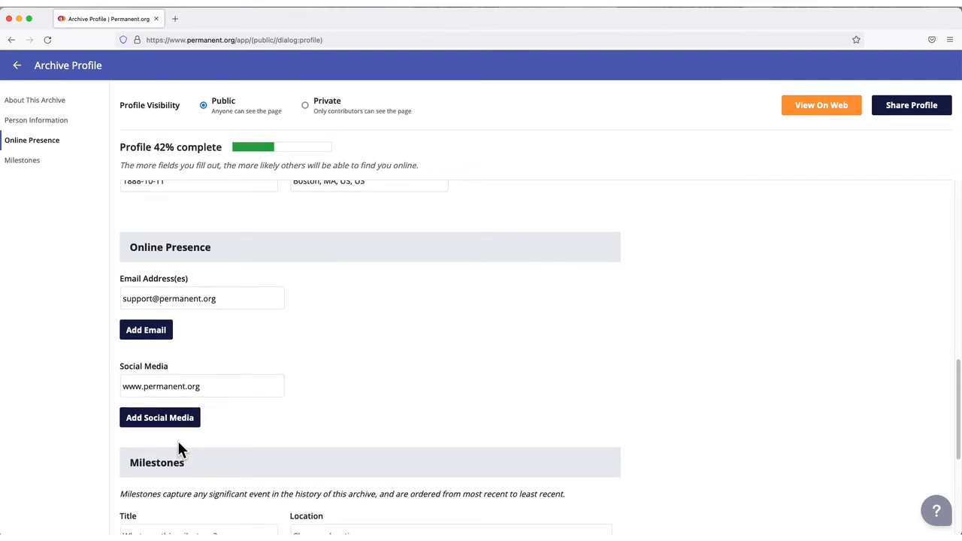
scroll(188, 439, down, 2)
scroll(191, 441, down, 5)
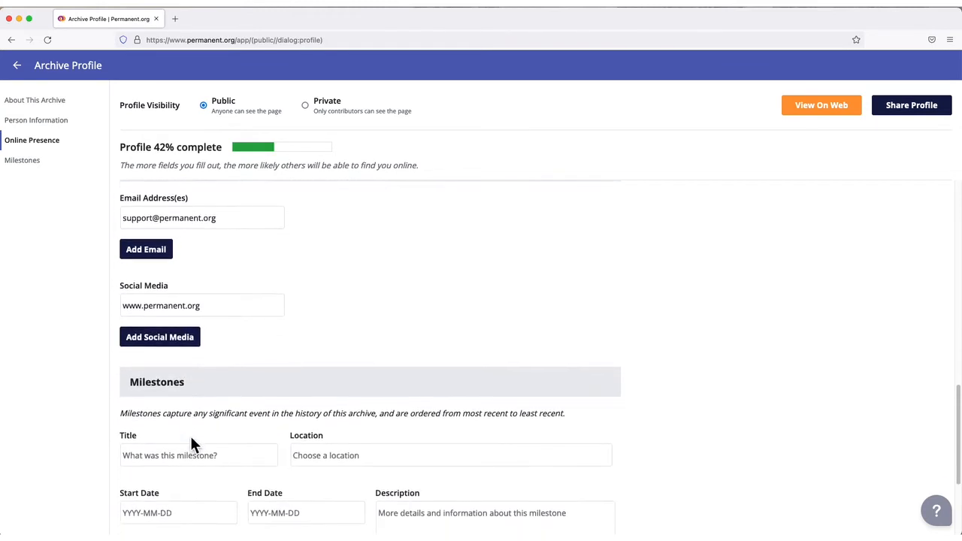
scroll(190, 445, down, 1)
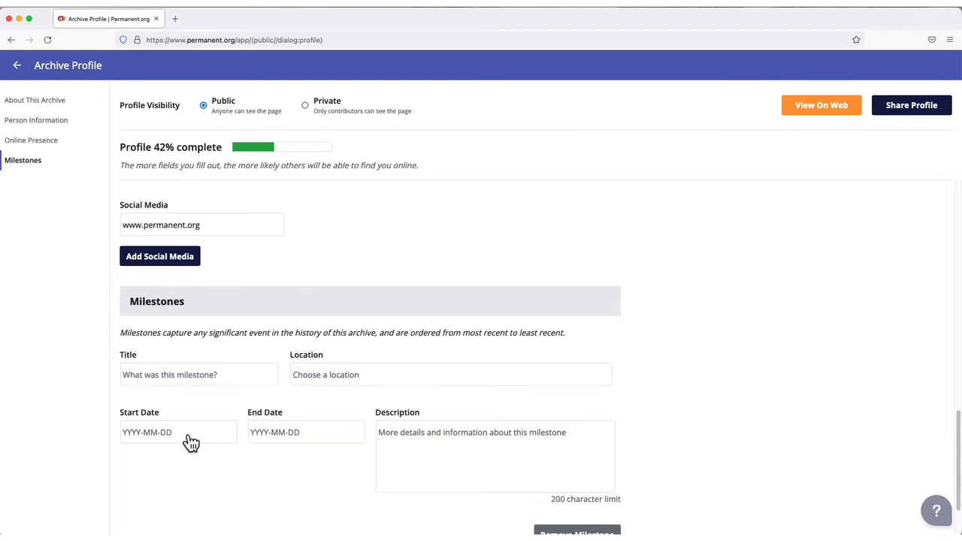
click(187, 375)
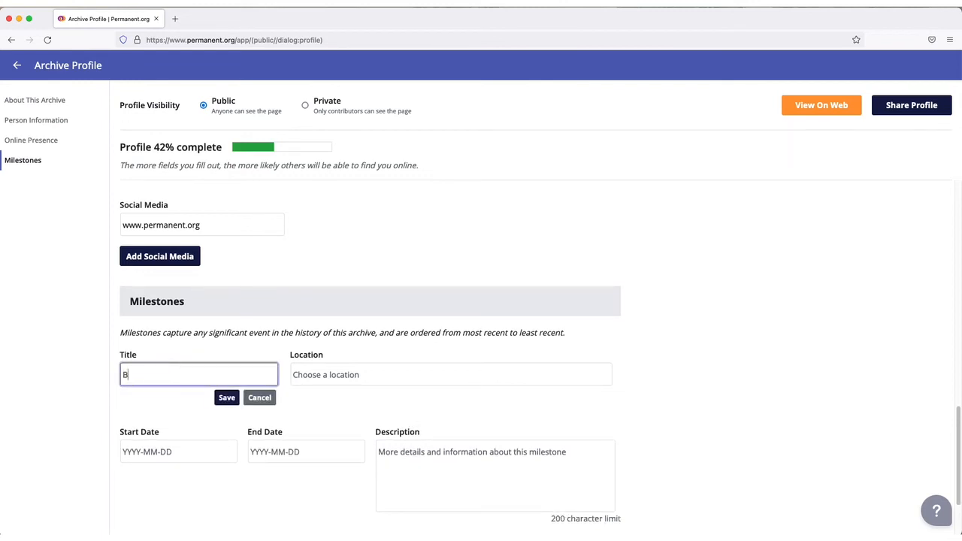
text(Birth of Daniel P)
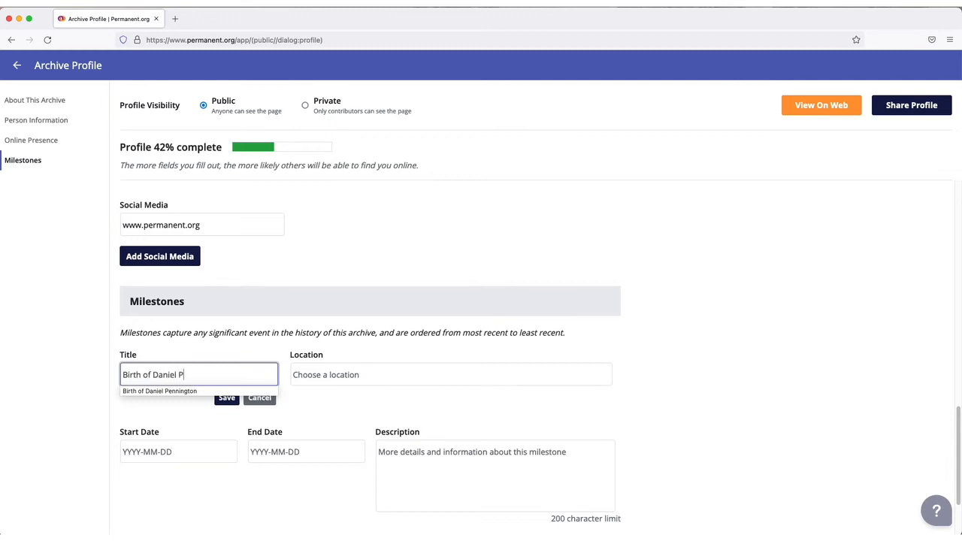
text(ennington)
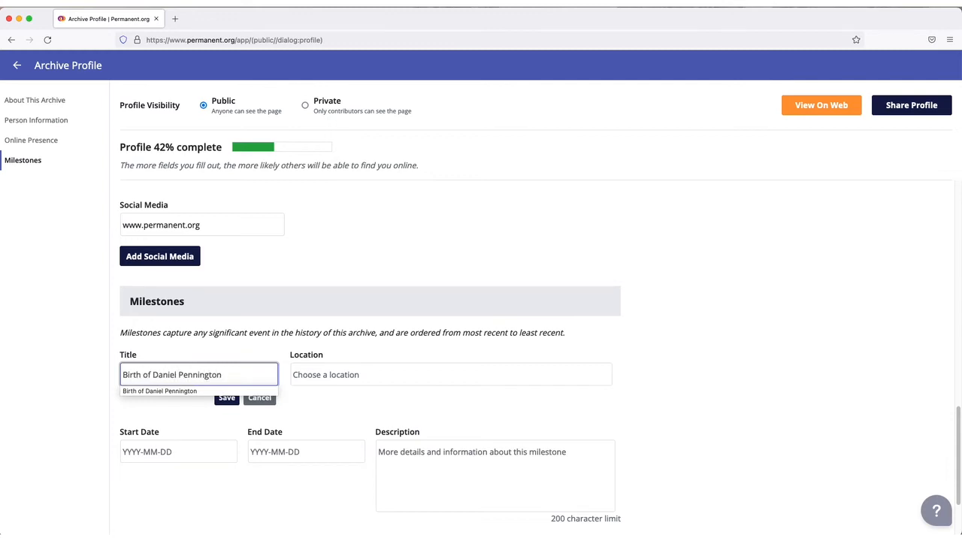
click(227, 398)
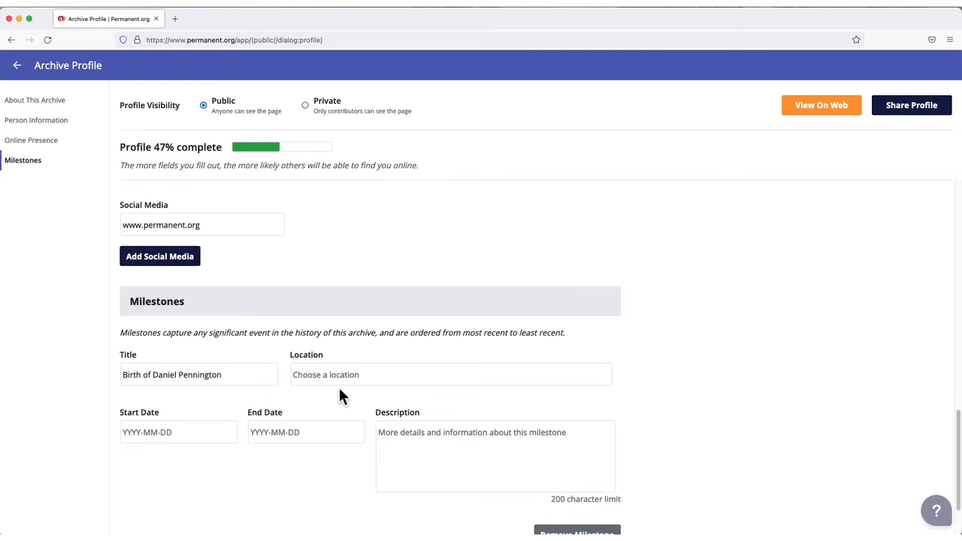
click(402, 378)
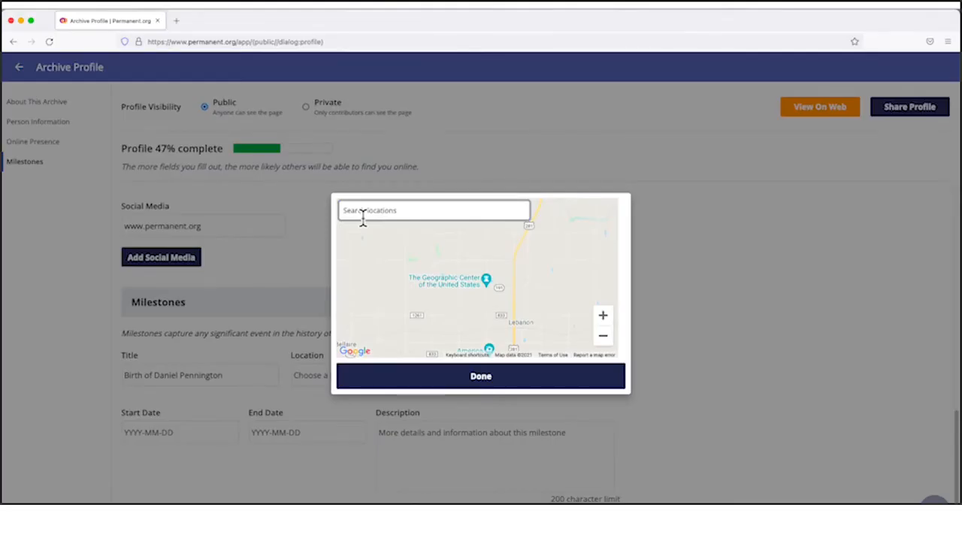
text(Boston)
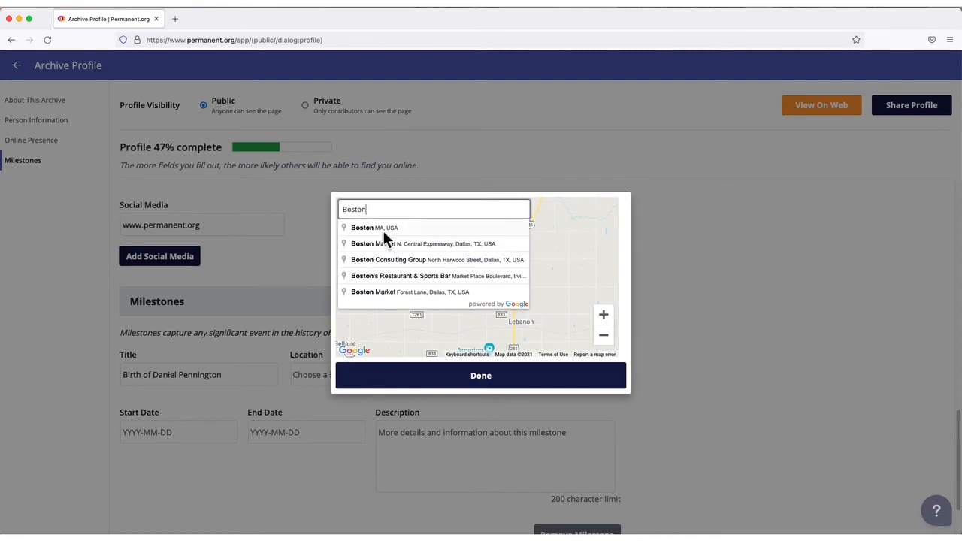
click(382, 230)
click(510, 385)
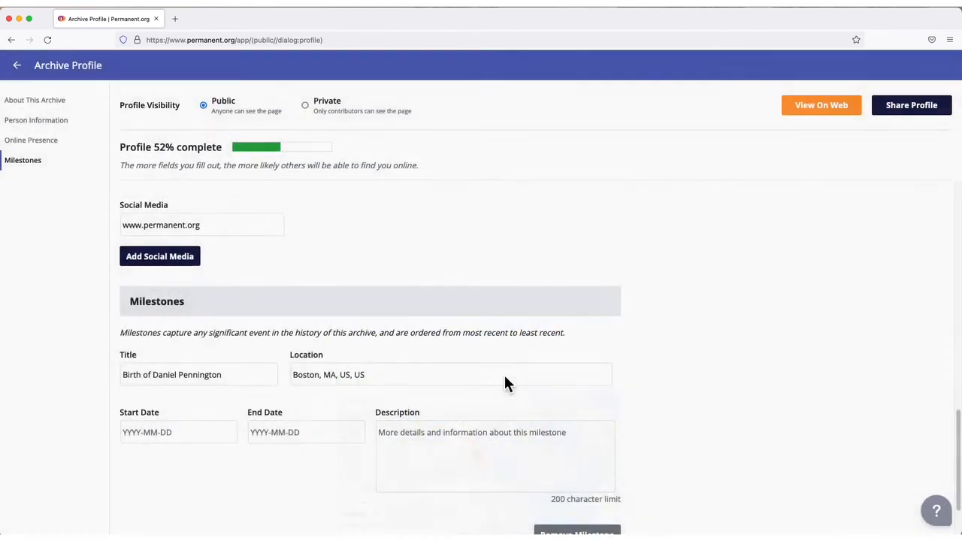
Set the milestone's start date to 1888-10-11 and save it
scroll(270, 397, down, 1)
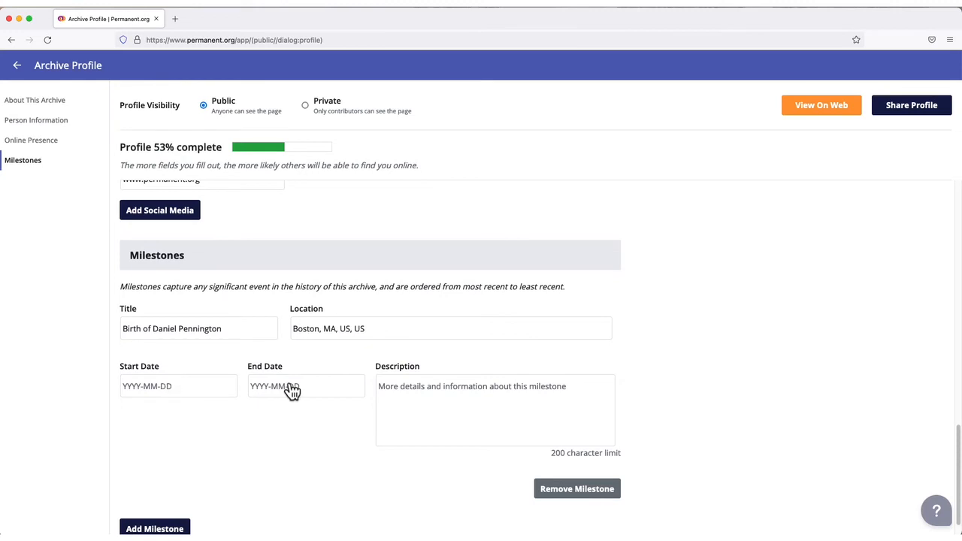
click(143, 392)
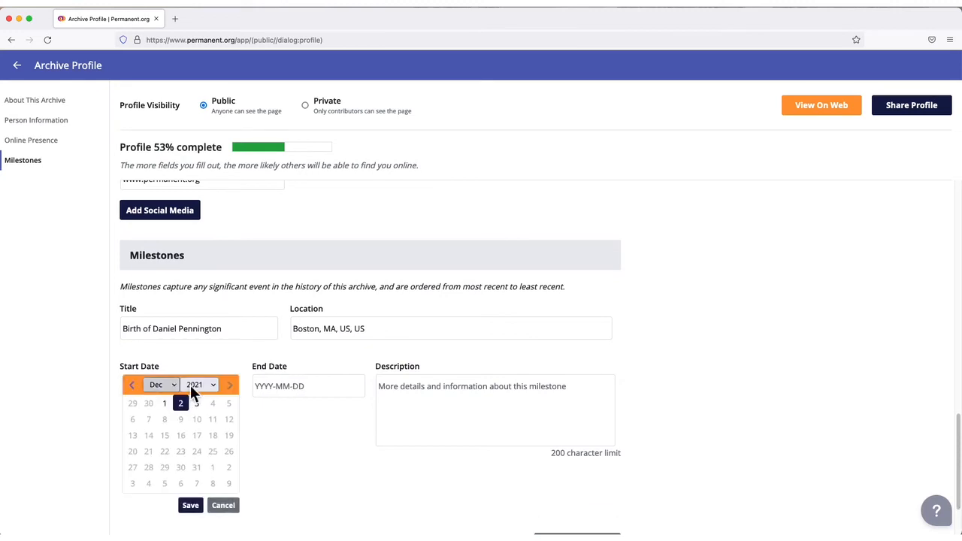
click(205, 385)
scroll(205, 367, up, 20)
scroll(201, 349, up, 20)
scroll(202, 351, down, 20)
scroll(208, 286, up, 2)
click(198, 279)
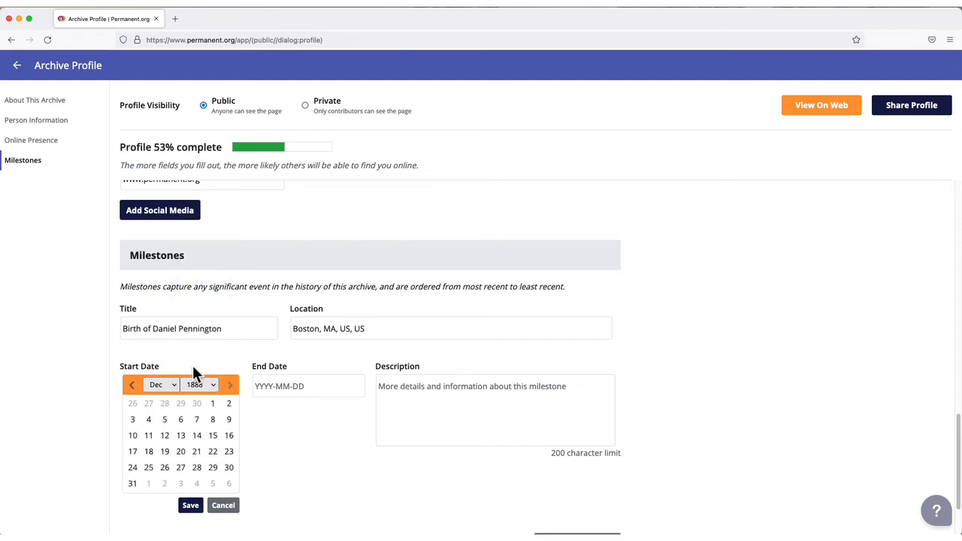
click(160, 384)
click(158, 364)
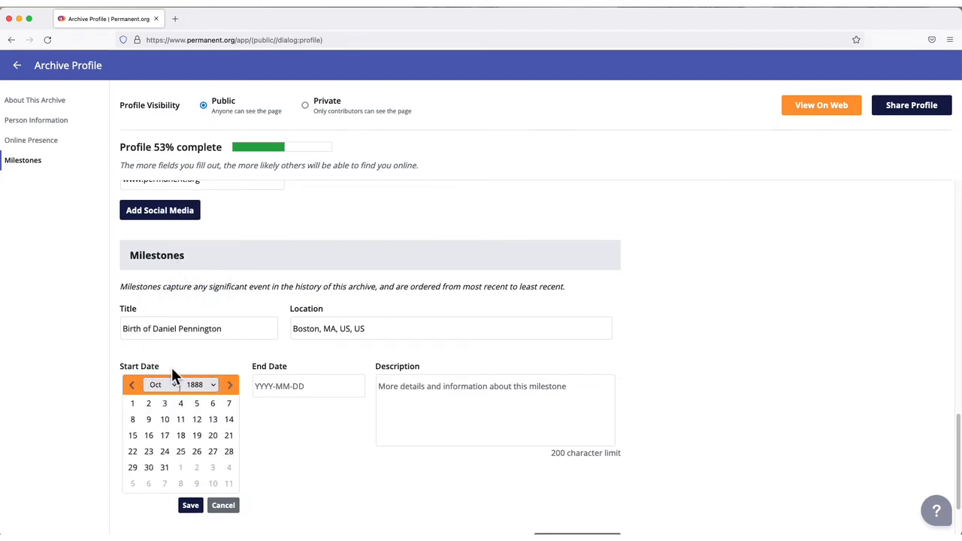
click(186, 420)
click(190, 505)
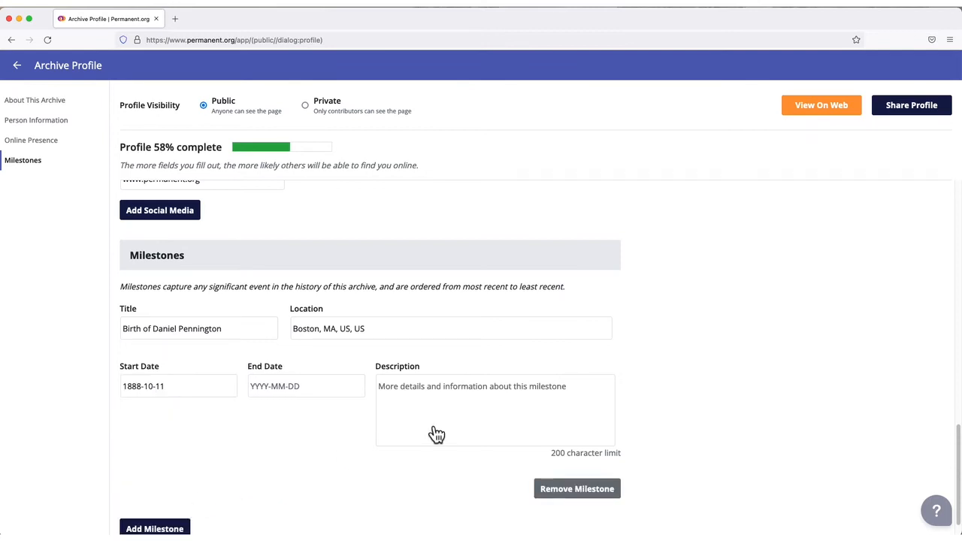
scroll(339, 422, down, 1)
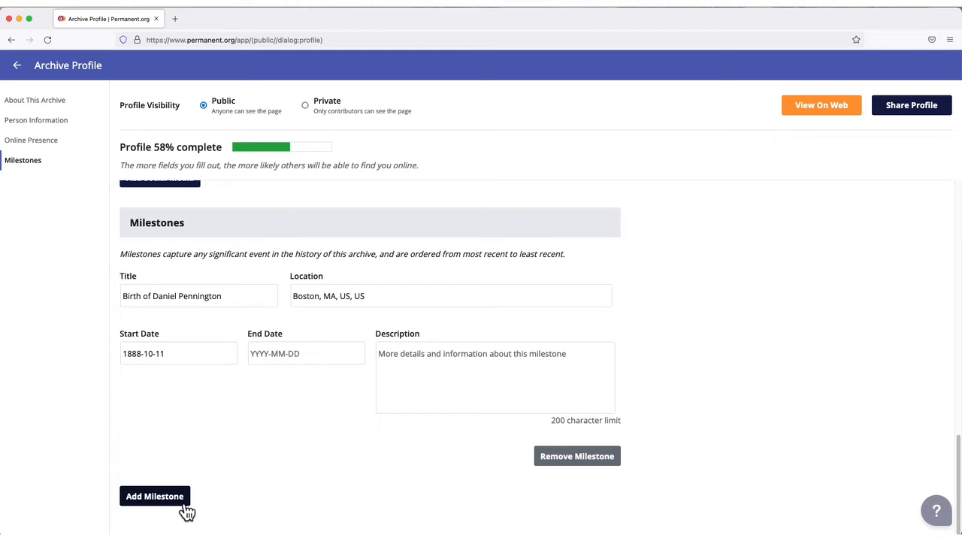
scroll(189, 466, up, 10)
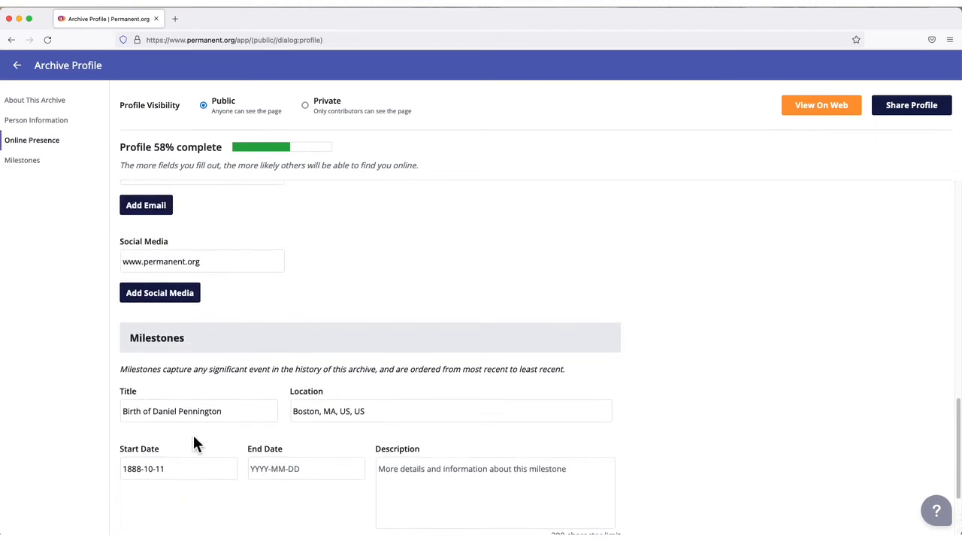
scroll(193, 432, up, 8)
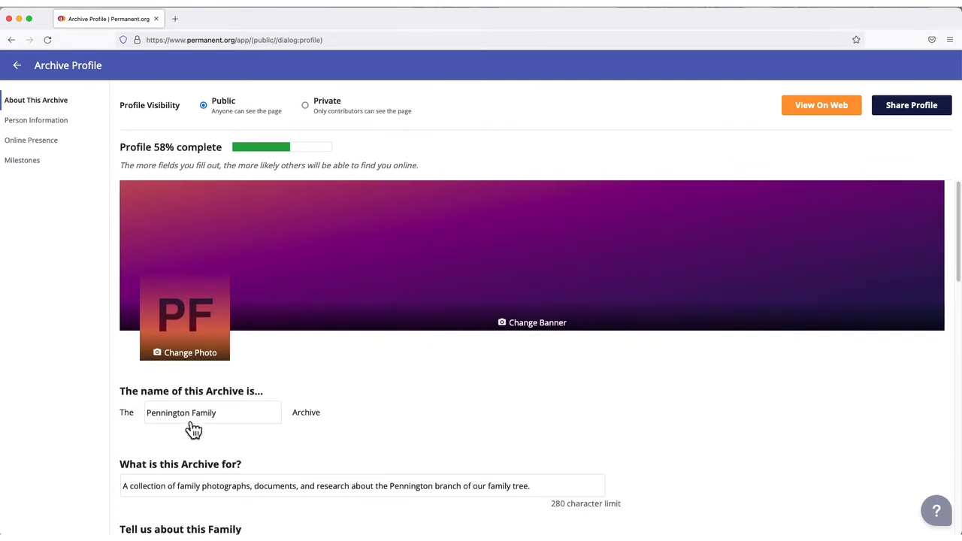
click(188, 357)
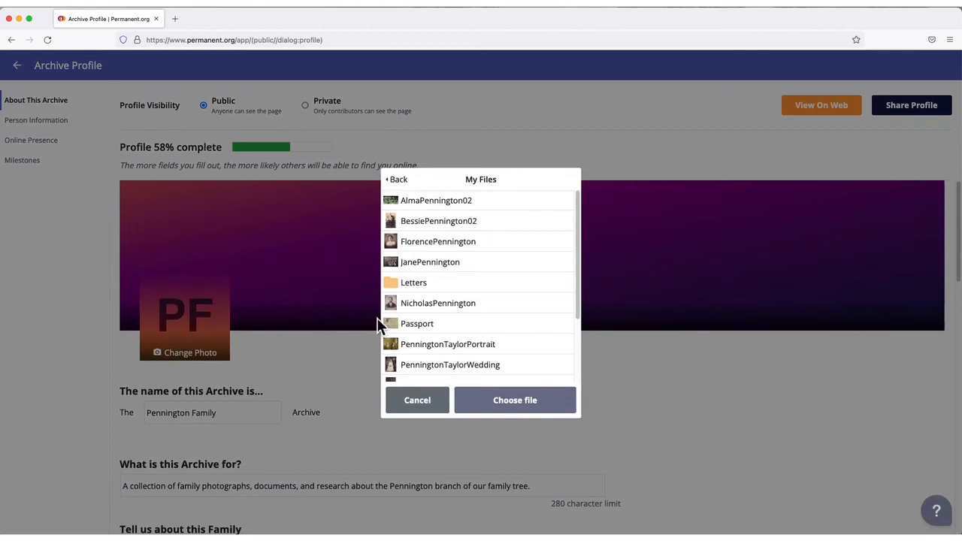
click(487, 304)
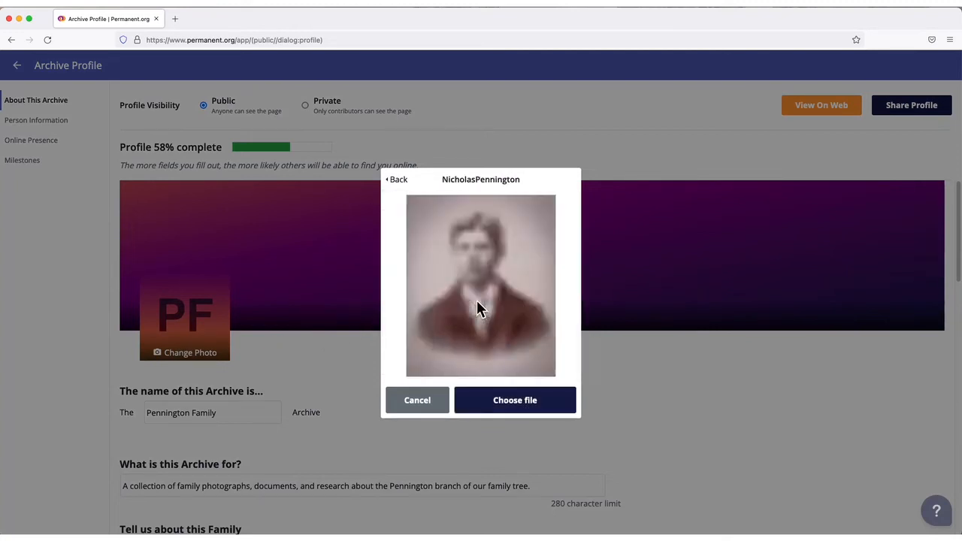
click(521, 406)
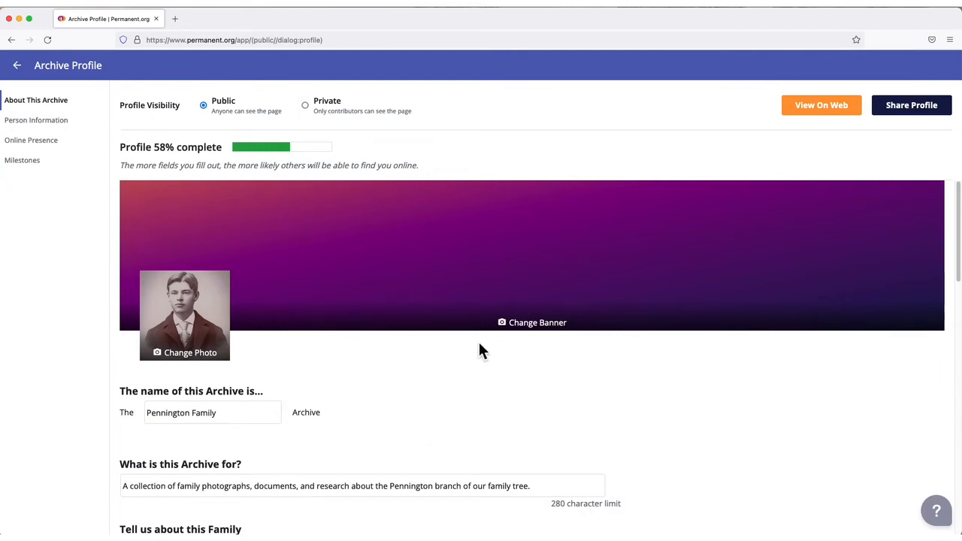
Use the Passport image as the archive's banner
click(522, 324)
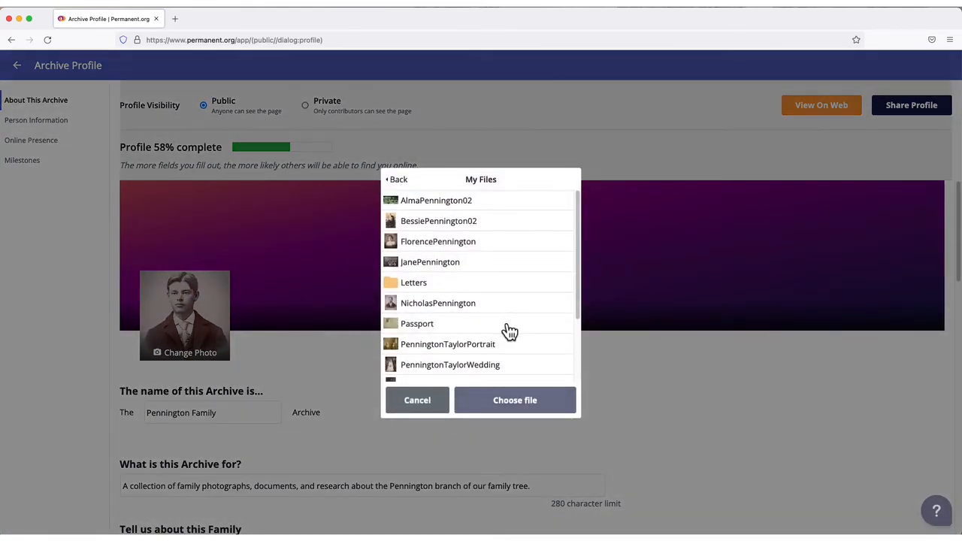
click(509, 331)
click(515, 410)
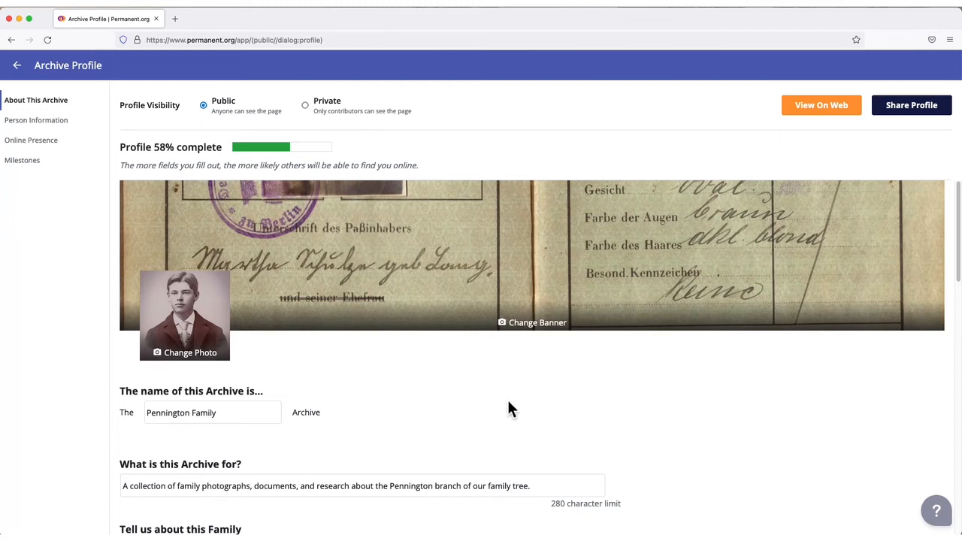
click(831, 107)
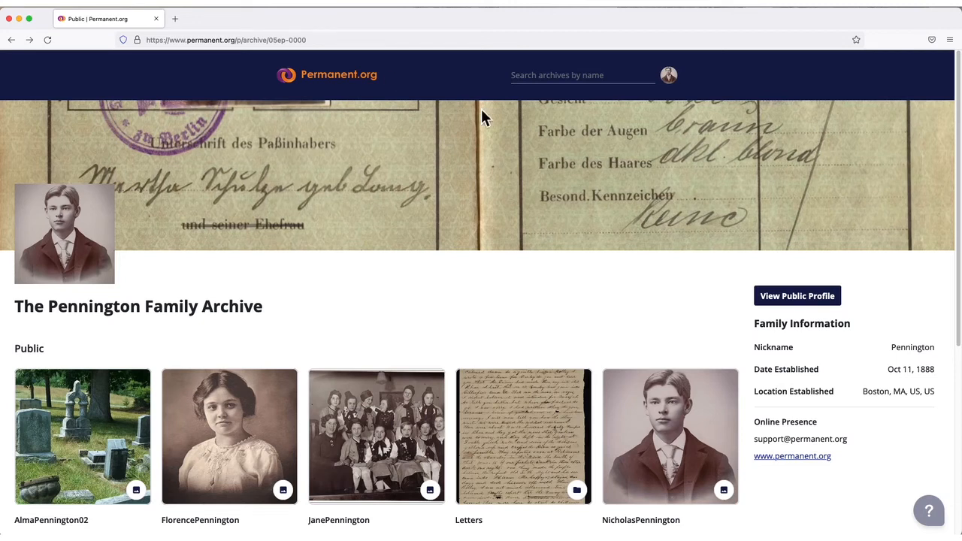
View the Pennington Family Archive's public profile with milestones, then return to My Files
click(797, 296)
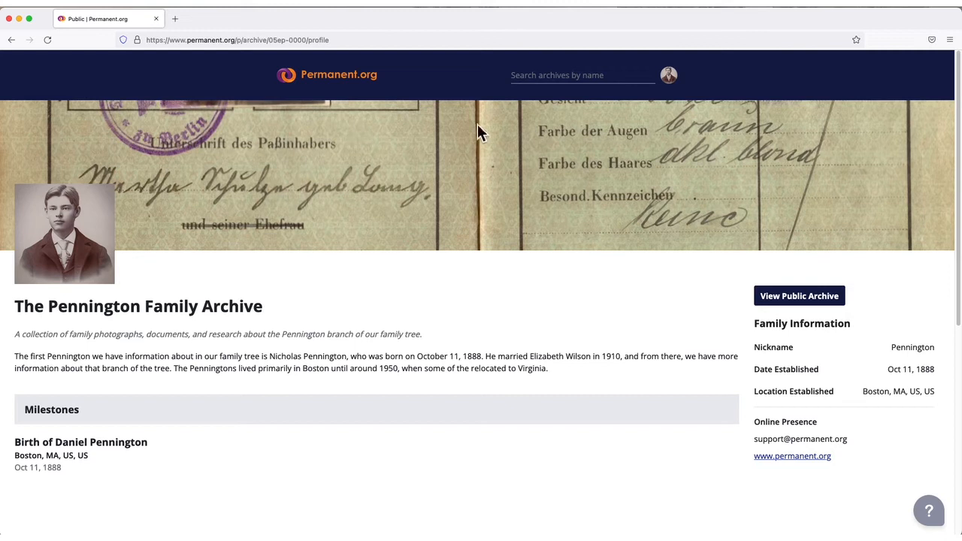
click(673, 86)
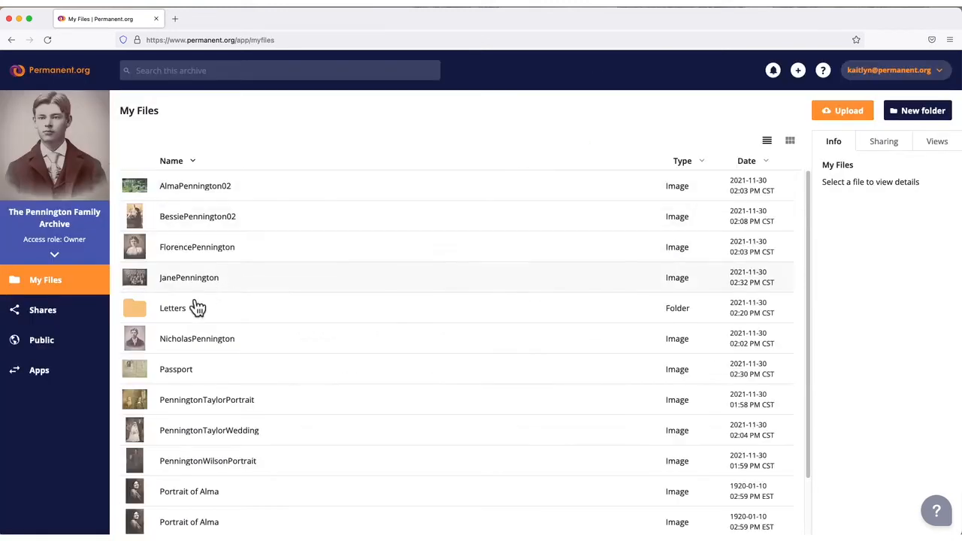
click(75, 353)
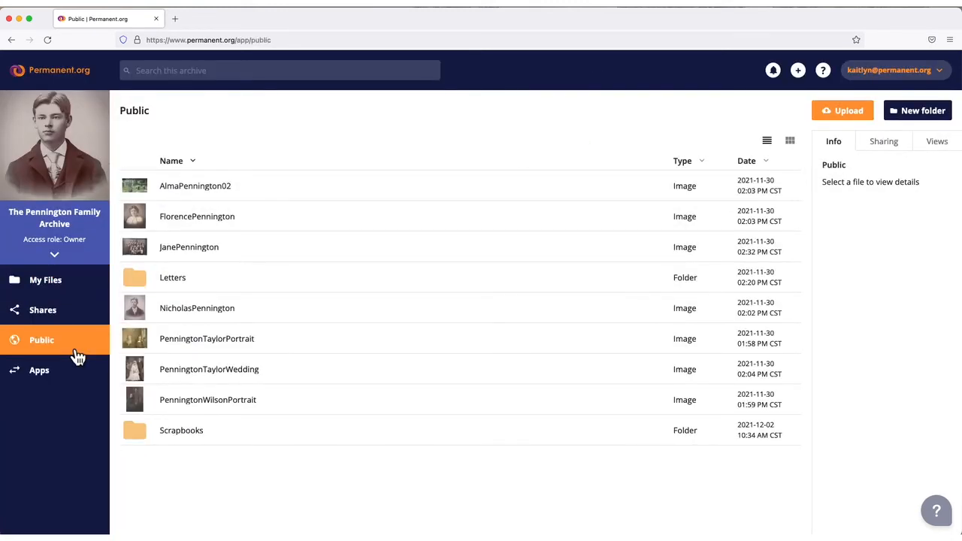
click(246, 225)
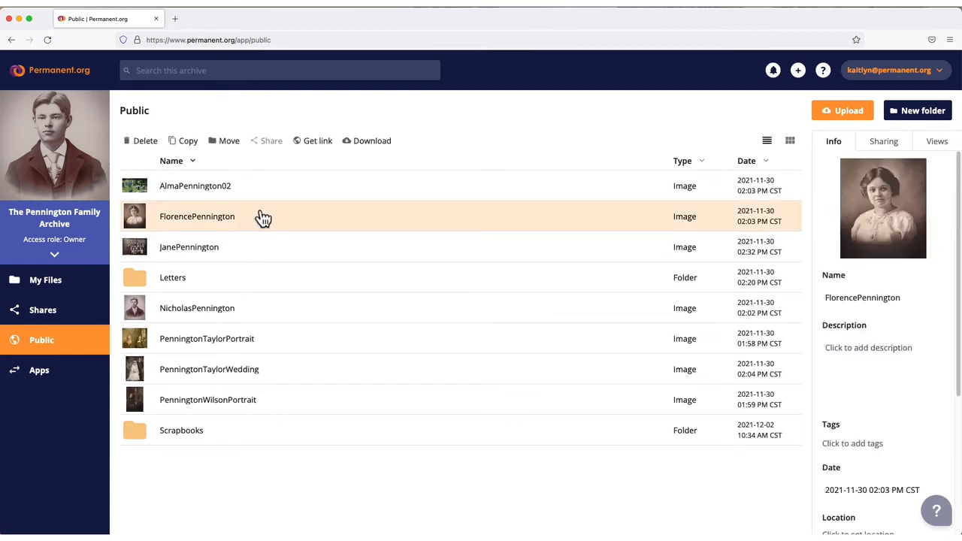
click(317, 143)
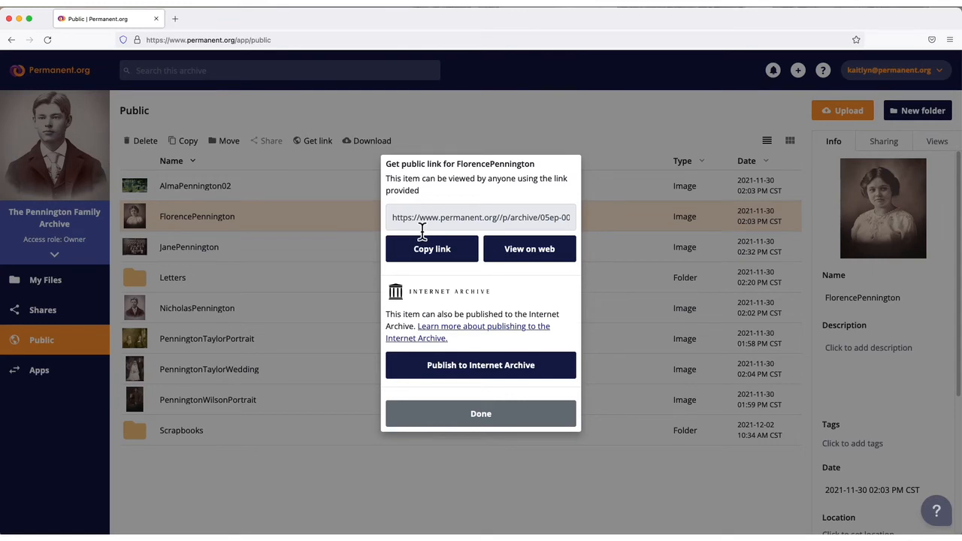
click(426, 255)
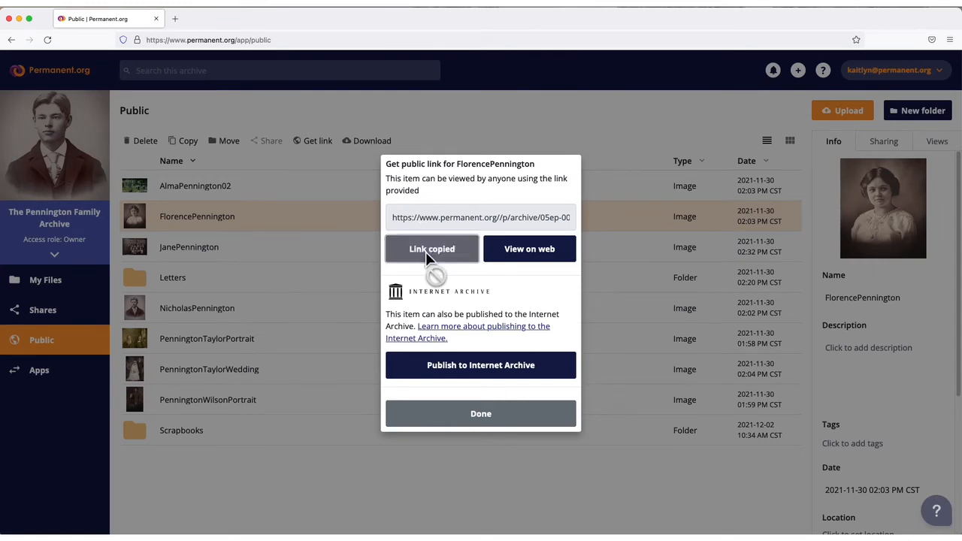
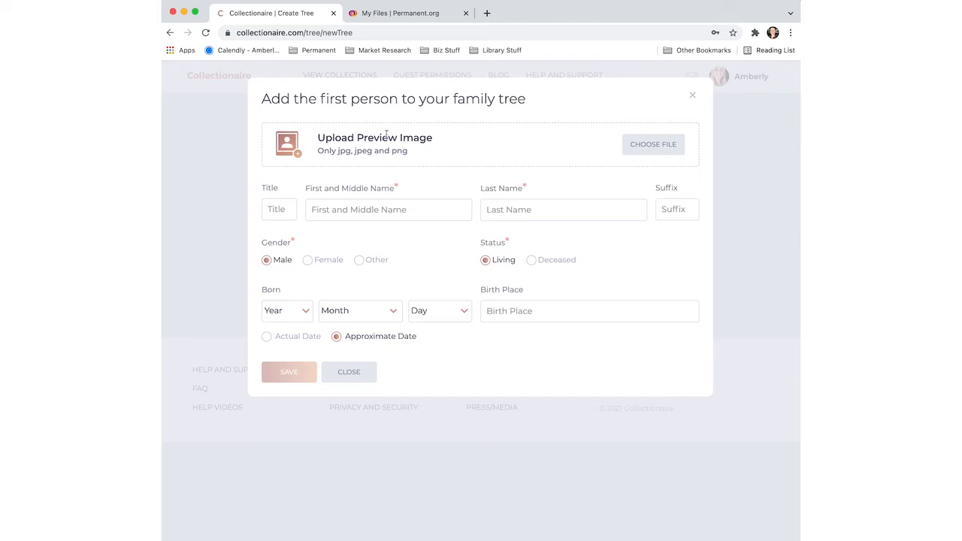
Add the first person with New Profile Pic.png, cropped and recentered, as her profile photo
click(650, 146)
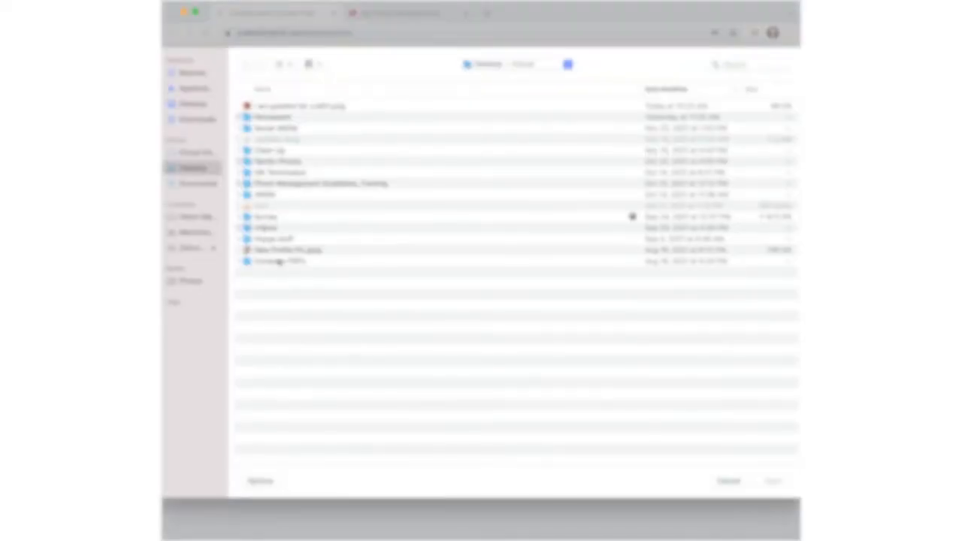
click(346, 249)
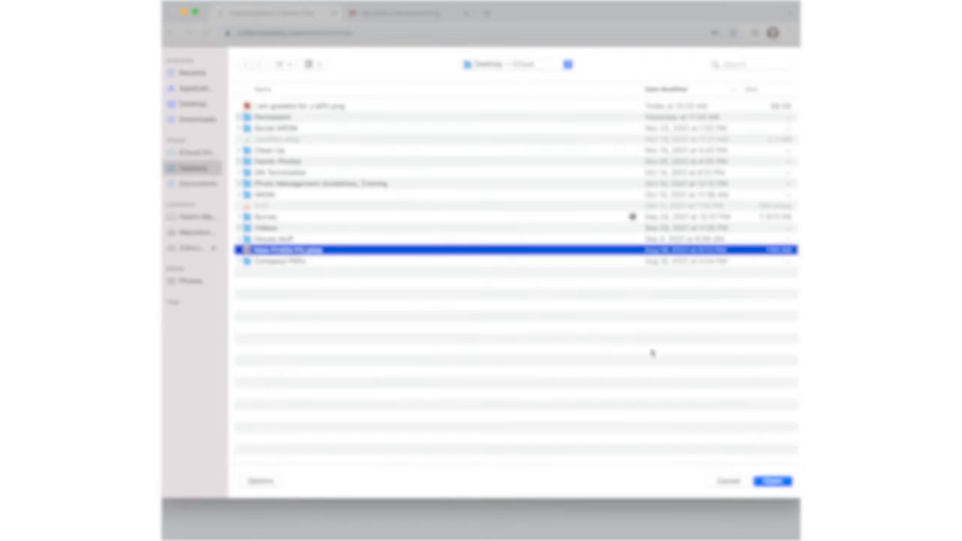
click(778, 484)
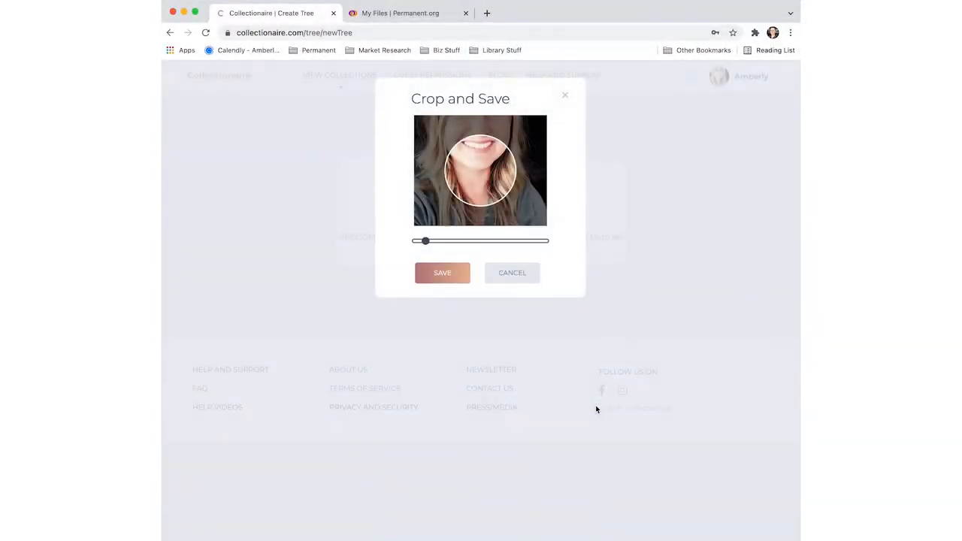
mouse_move(426, 242)
mouse_down()
mouse_move(468, 242)
mouse_move(414, 241)
mouse_up()
drag(479, 171, 479, 183)
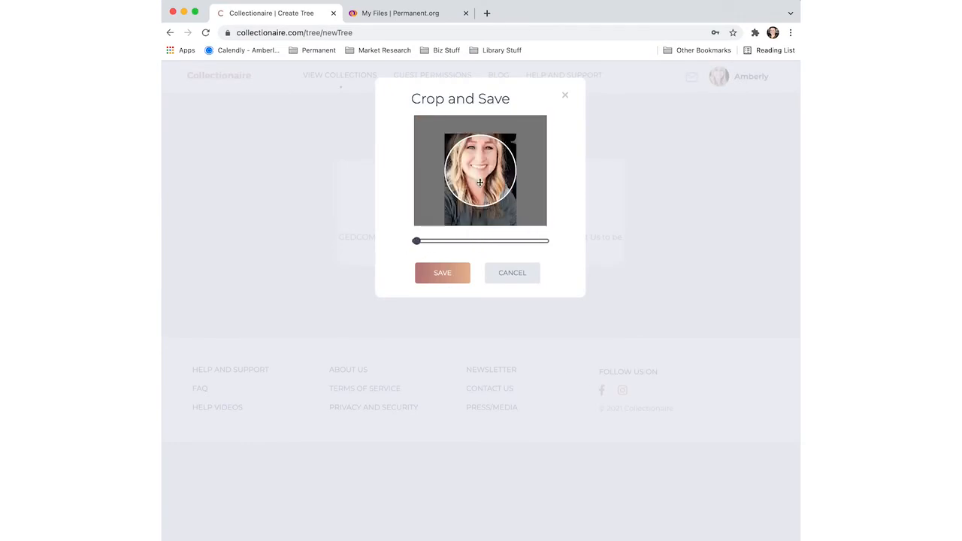
click(436, 273)
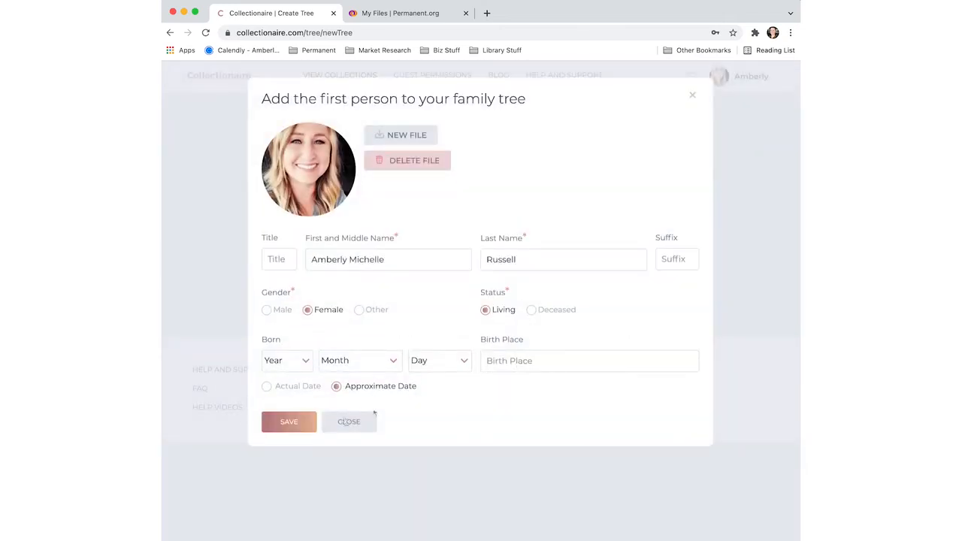
click(281, 424)
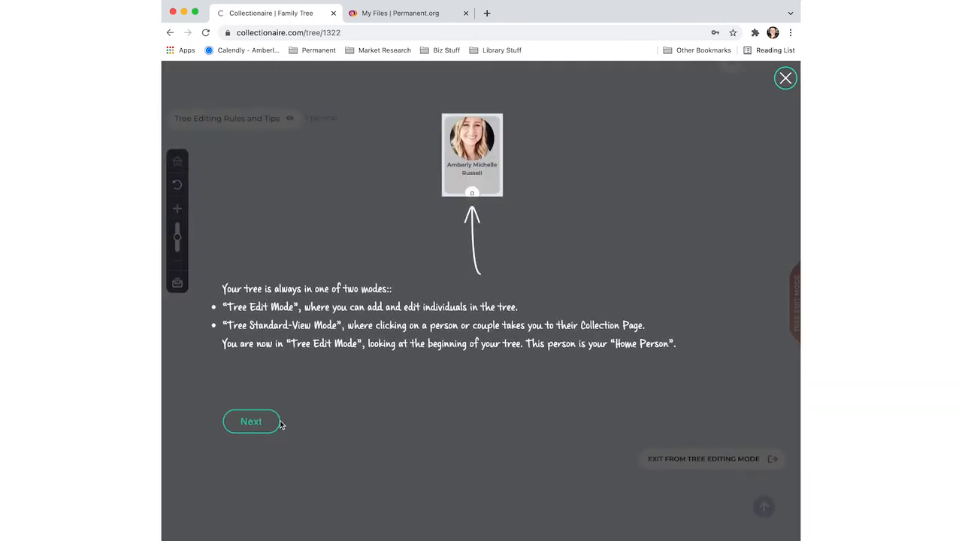
Dismiss the tree tutorial, then open and close the home person's edit form unchanged
click(280, 423)
click(442, 261)
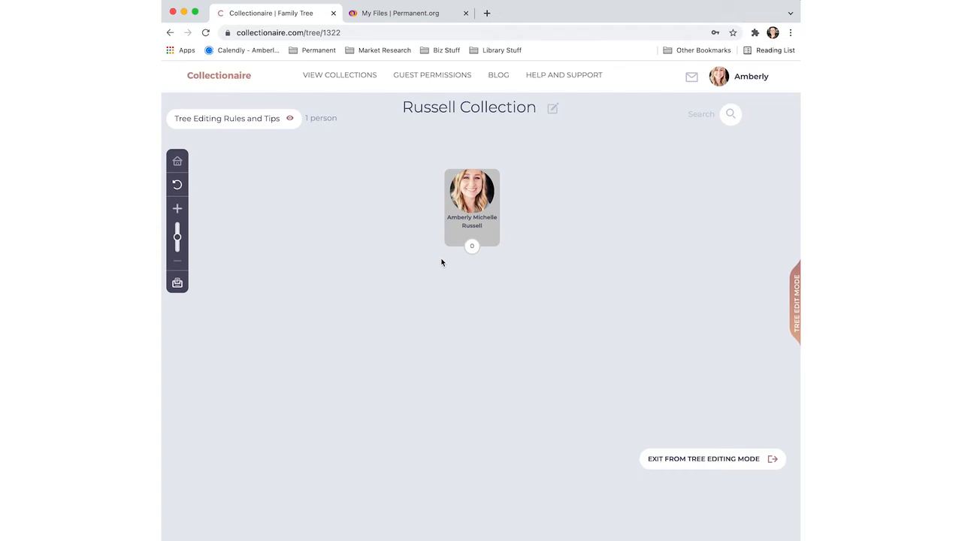
click(479, 234)
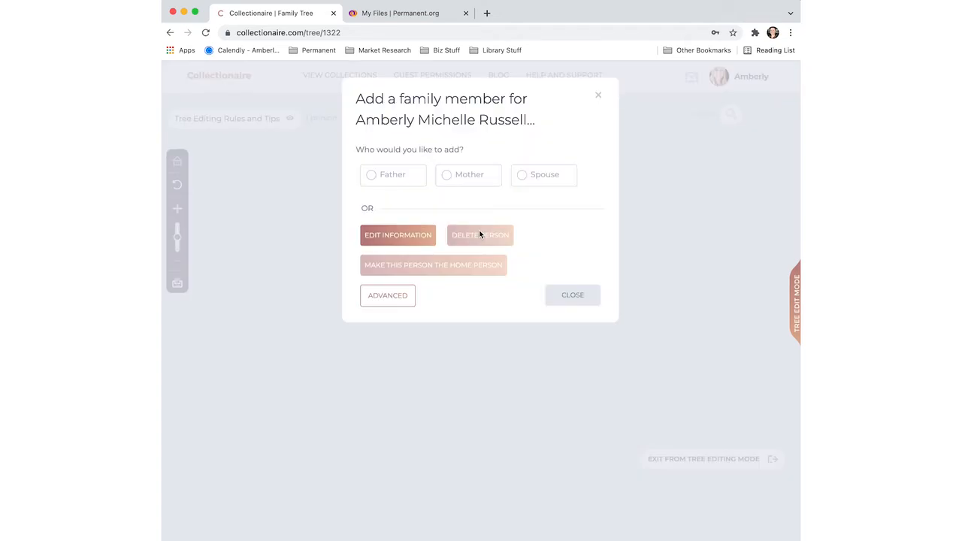
click(397, 235)
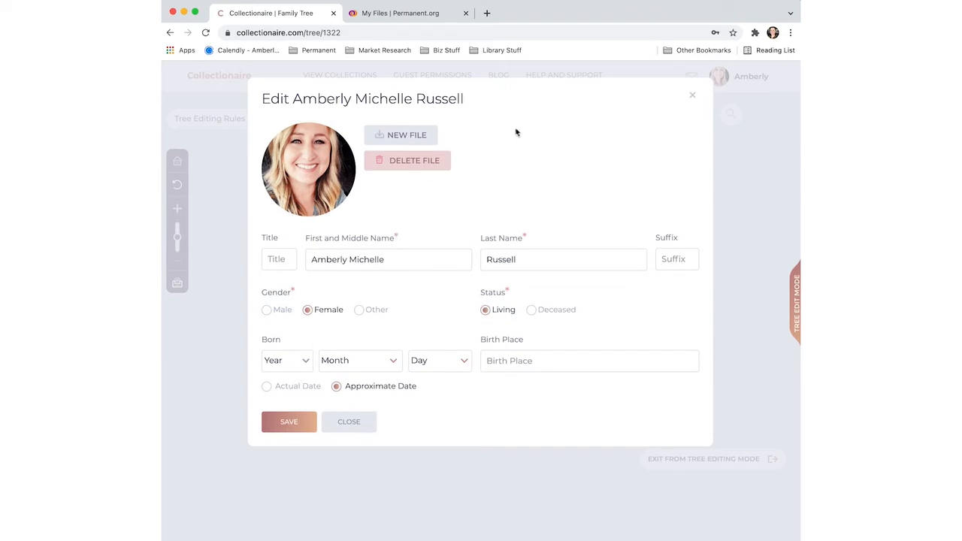
click(692, 94)
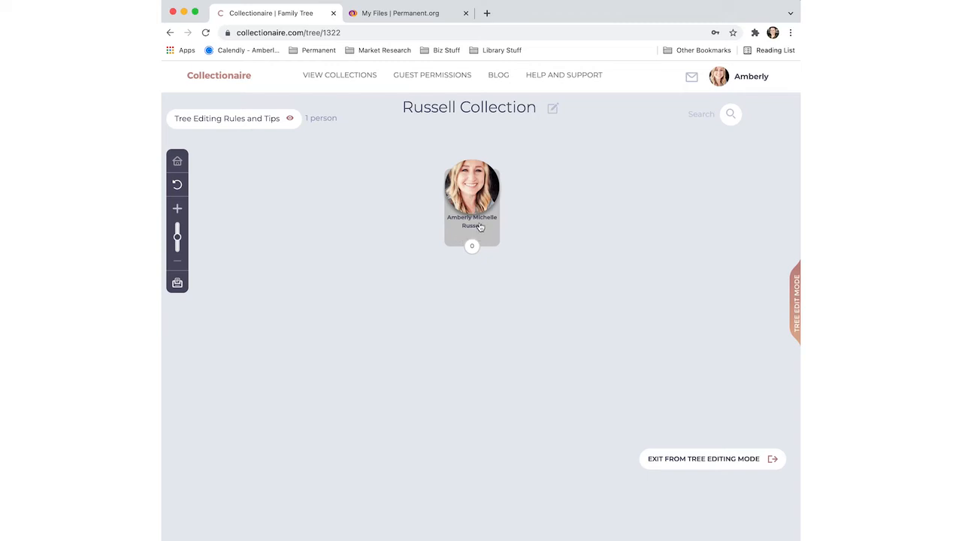
Add a father with first name 'Mr.' above the home person
click(479, 224)
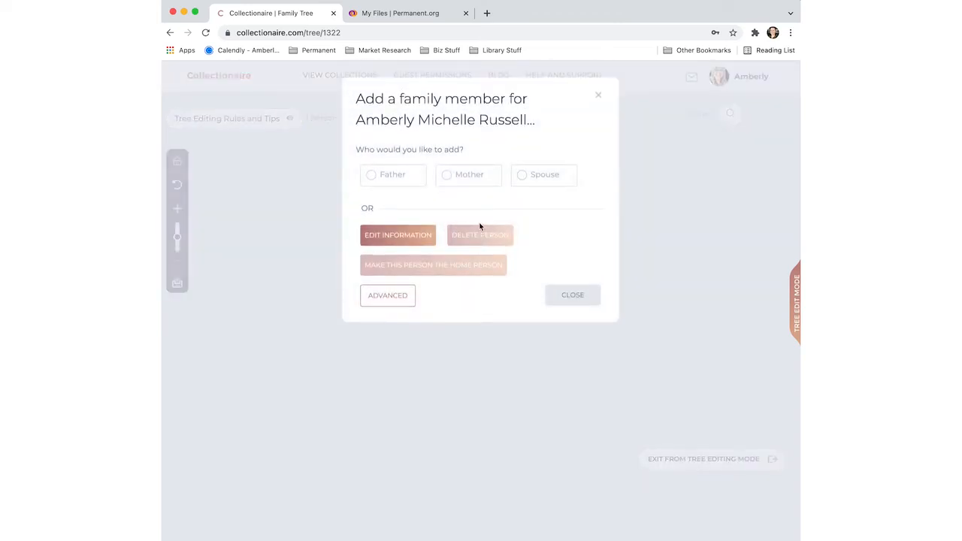
click(370, 177)
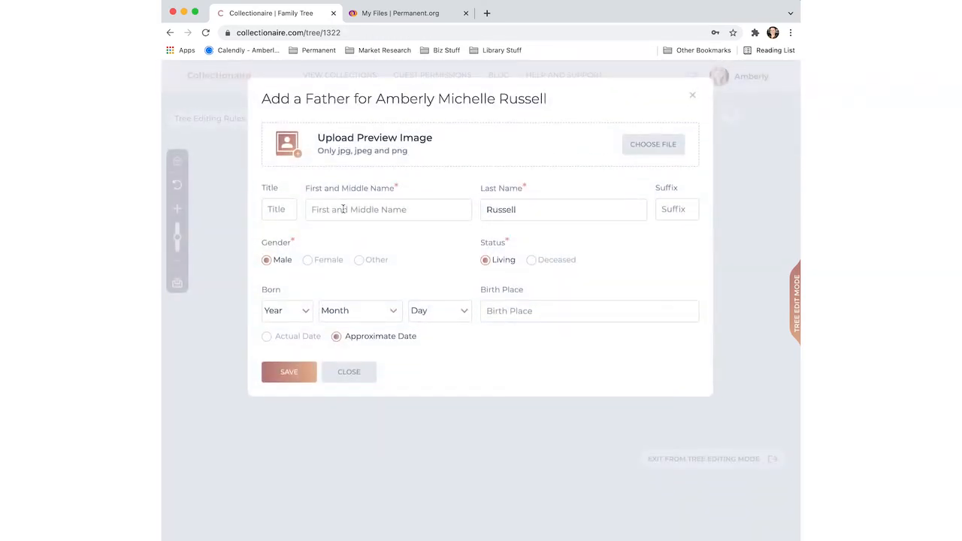
click(343, 210)
text(Mr.)
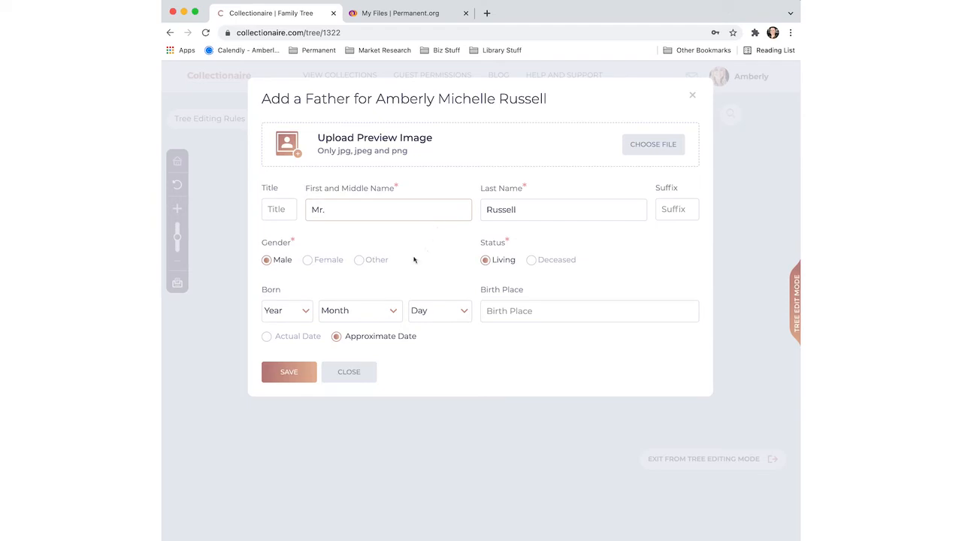
click(289, 372)
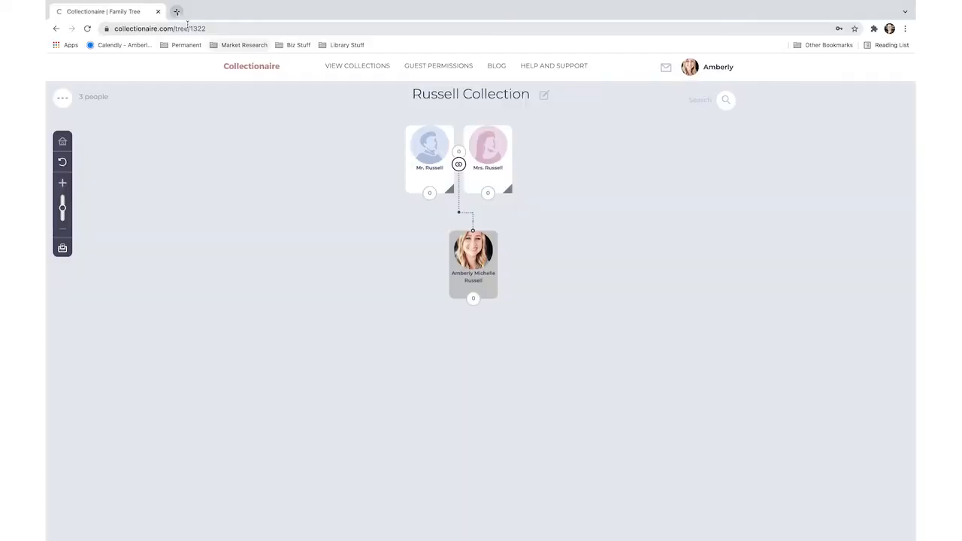
Sign in to Permanent.org in a new tab with the verification code, then return to Collectionaire
click(177, 11)
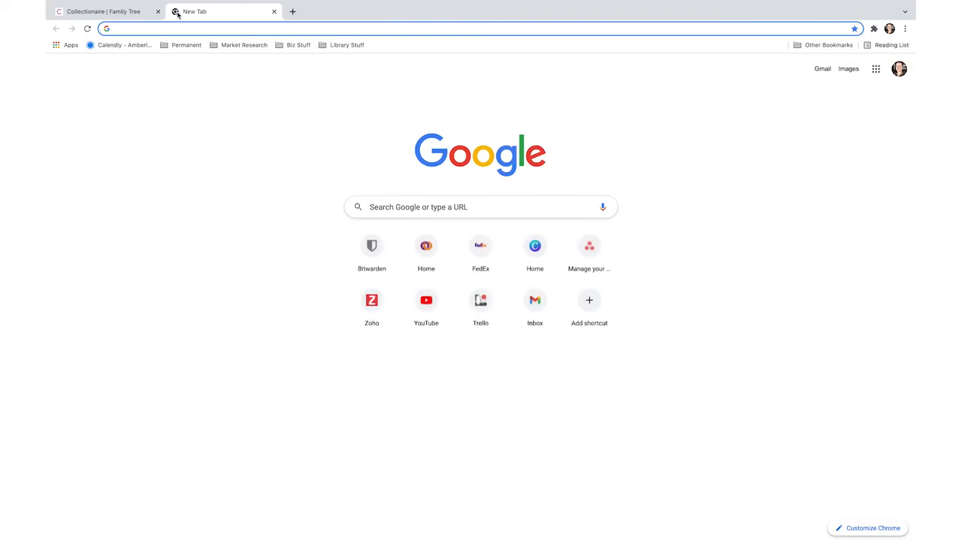
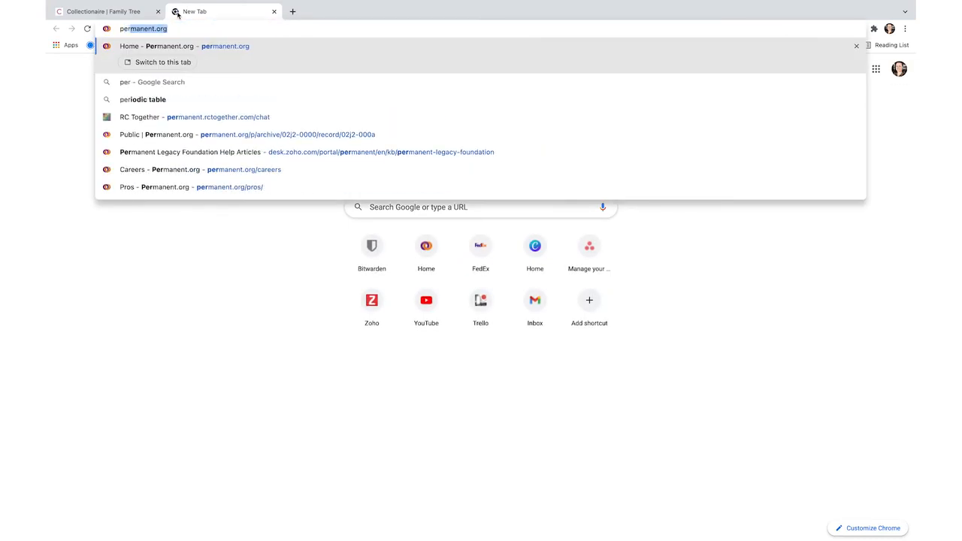
key(Return)
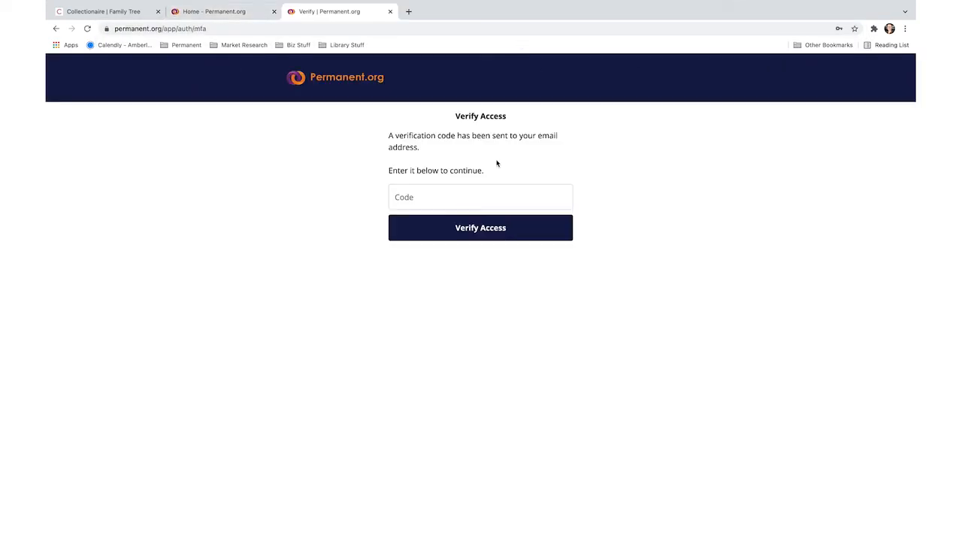
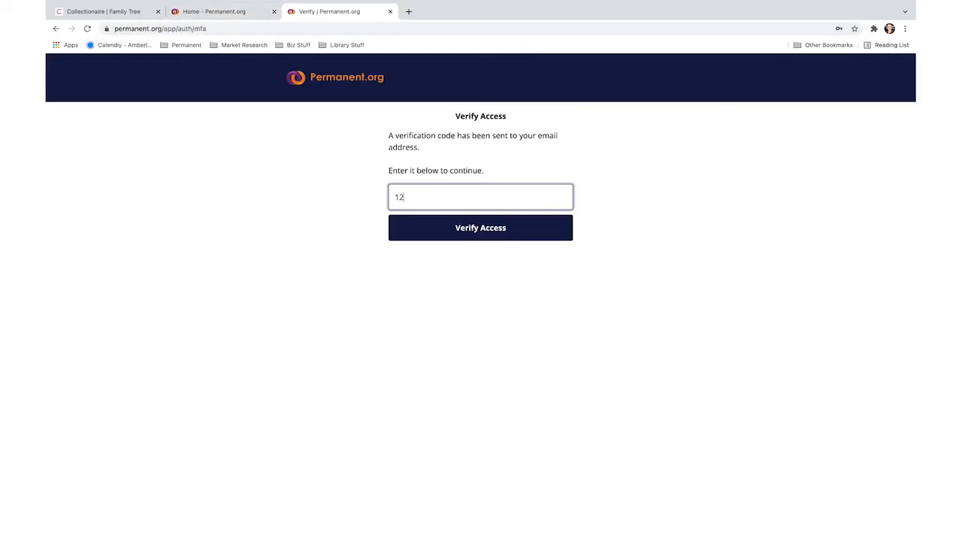
click(477, 227)
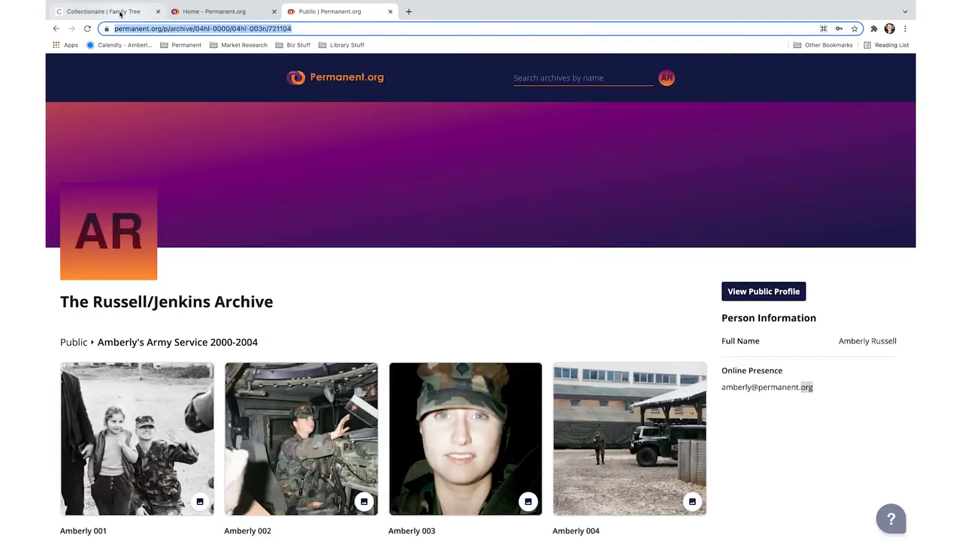
click(122, 14)
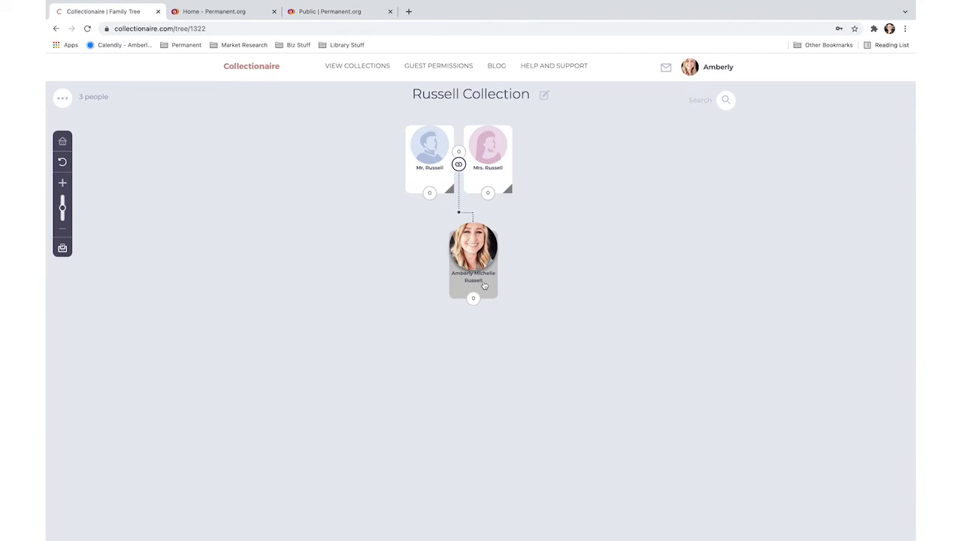
On her collection page, start a quick link named 'Amberly's Army Service'
click(484, 285)
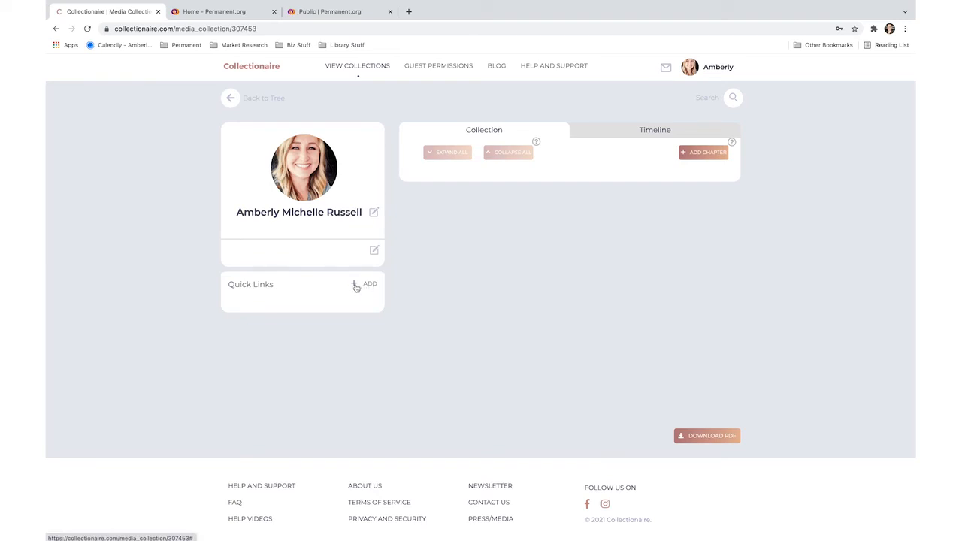
click(356, 286)
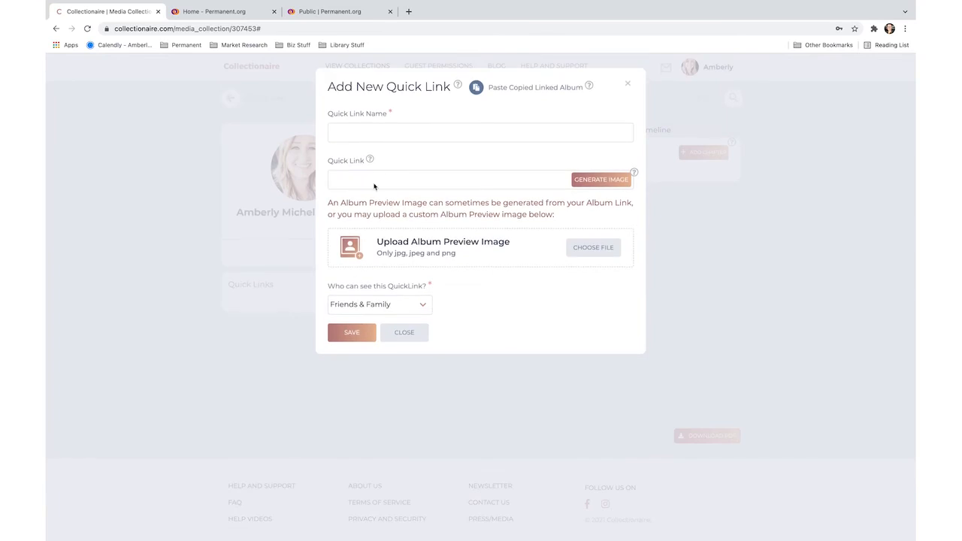
click(375, 133)
text(Amberly's A)
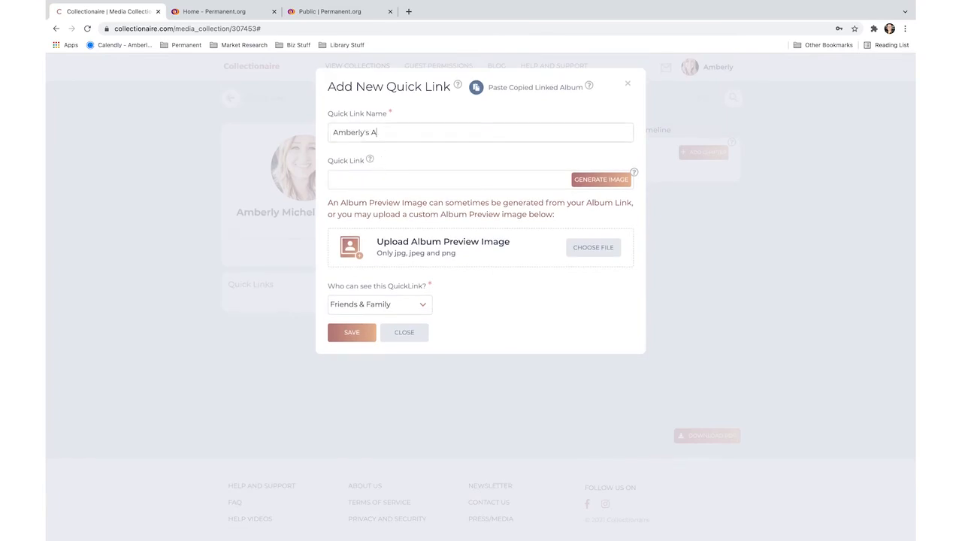
text(rmy Service)
click(364, 180)
Paste the Permanent.org album URL, keep Friends & Family visibility, save, then begin a Ponga password
text(https://www.permanent.org/p/archive/04hl-0000/04hl-003n/721104)
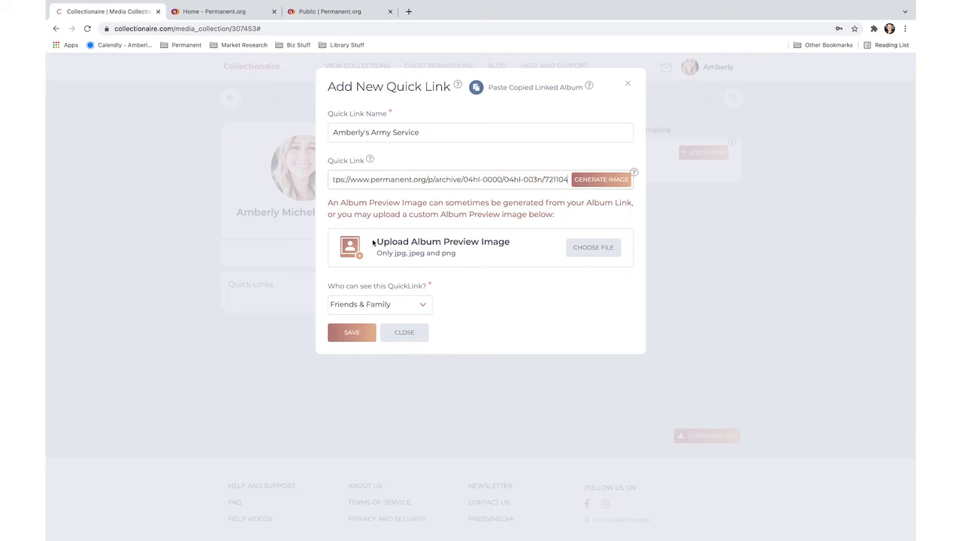
click(592, 251)
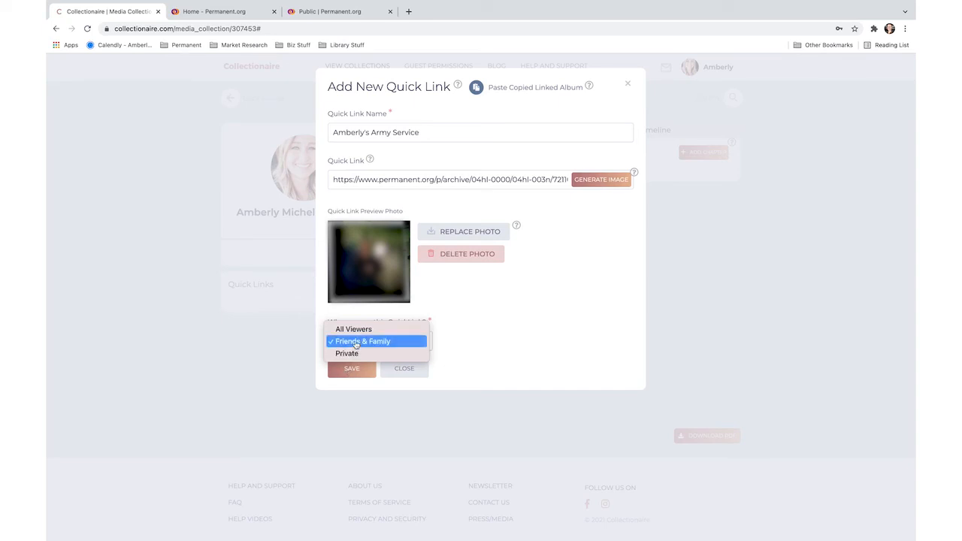
click(356, 343)
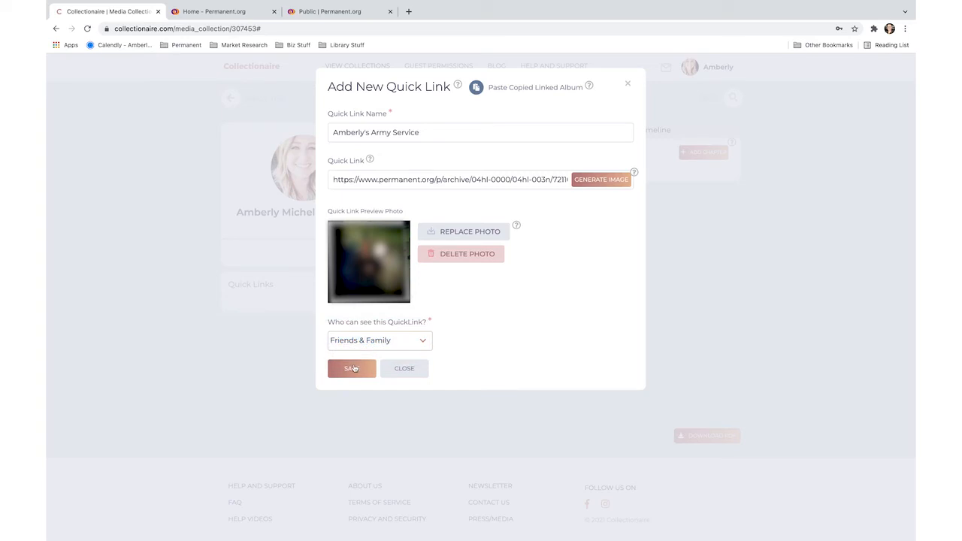
click(351, 371)
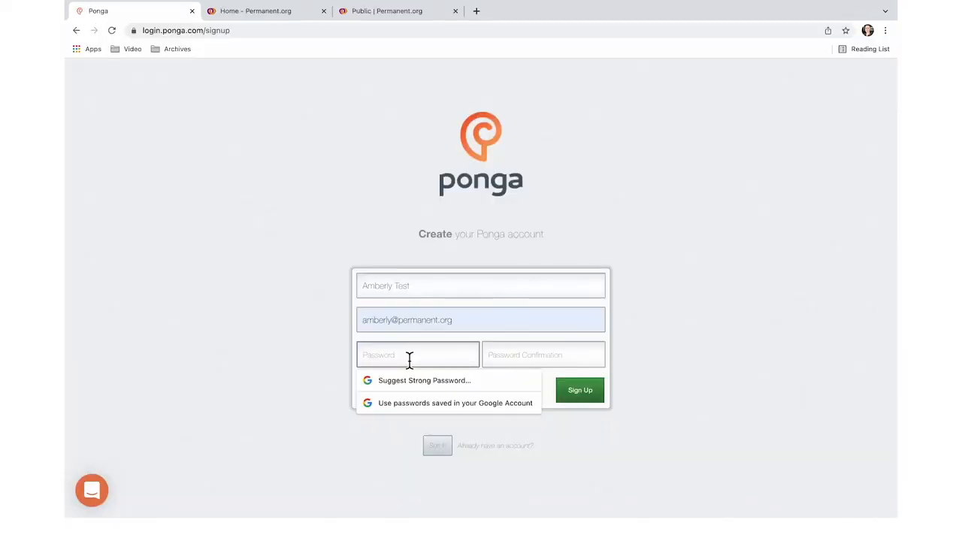
Use a generated password for the Ponga account and save the personal info changes
key(BackSpace)
key(BackSpace)
key(BackSpace)
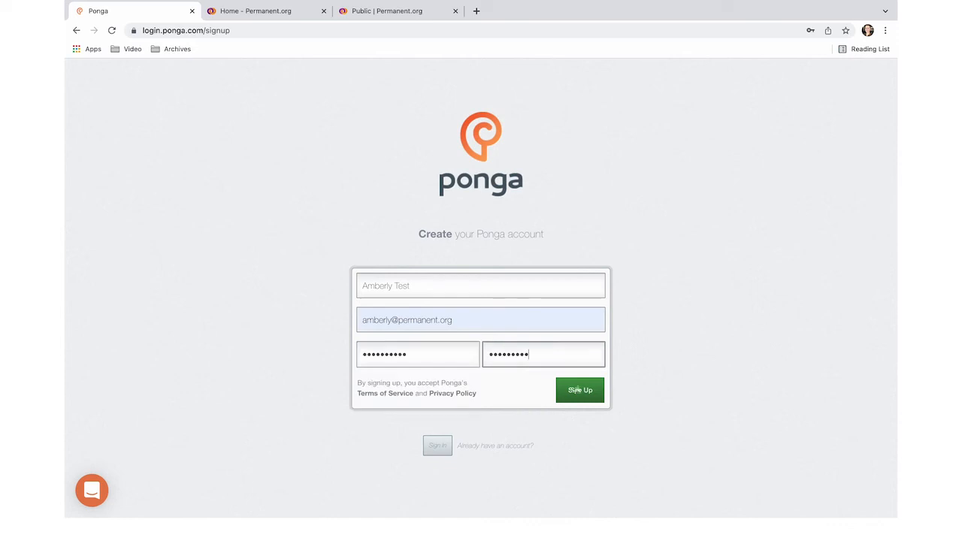
key(Return)
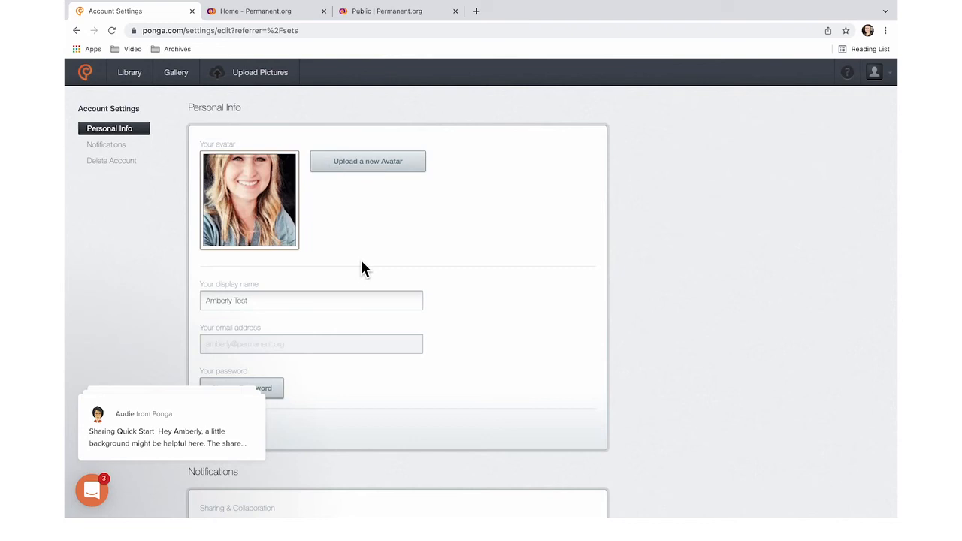
scroll(361, 268, down, 3)
scroll(361, 268, down, 1)
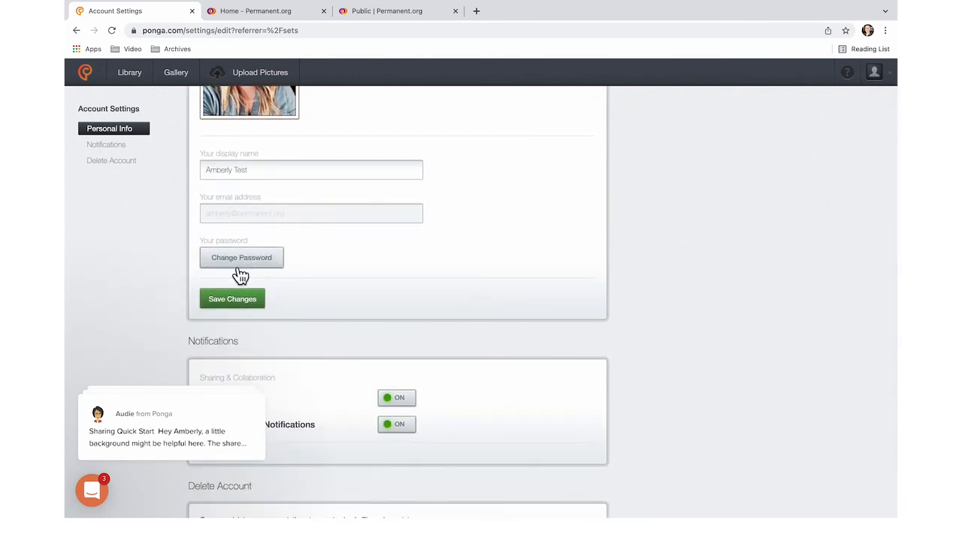
click(229, 299)
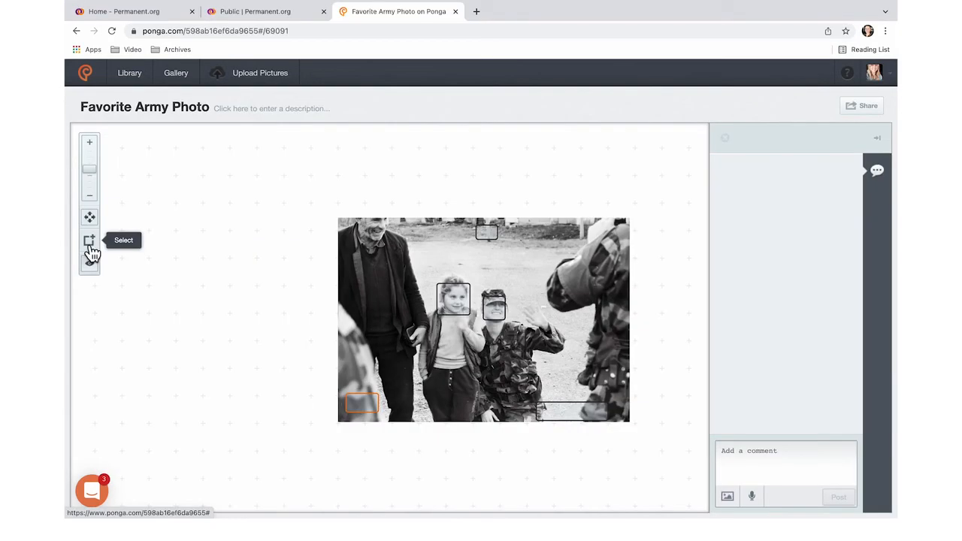
Mark a new region at the photo's top right and comment 'Taken with 35mm and 3200 film'
click(90, 247)
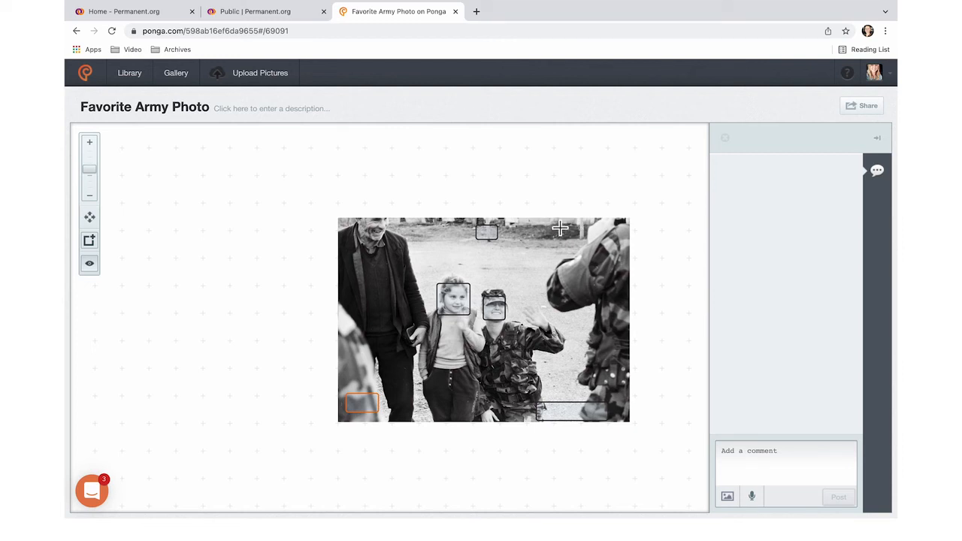
click(556, 227)
drag(560, 243, 593, 247)
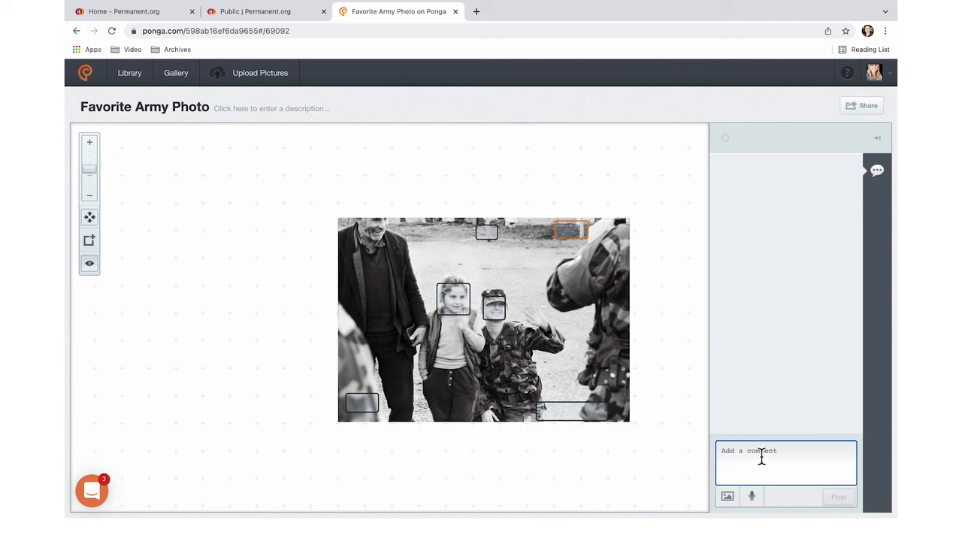
text(Ta)
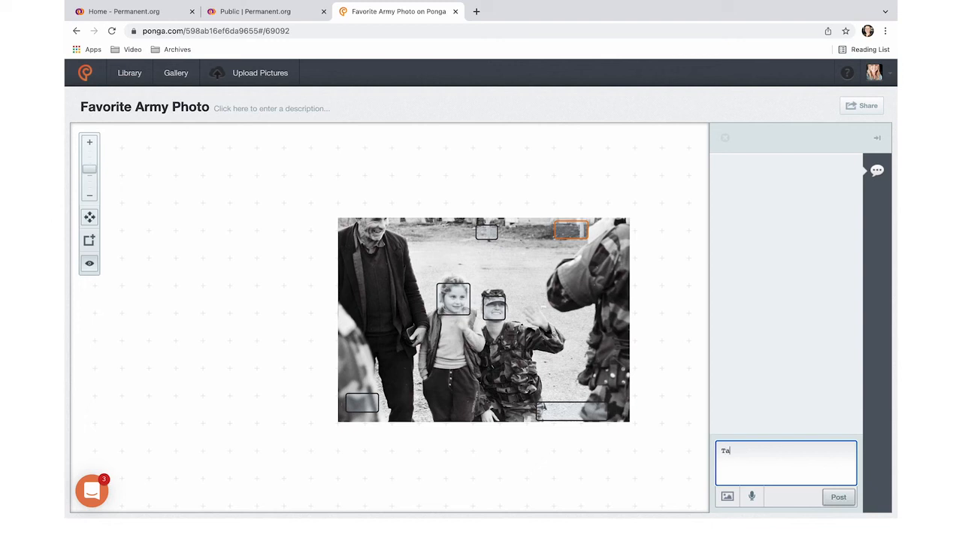
text(ken with 35mm and 3200 film)
key(Return)
Copy the Amberly's Army Service 2000-2004 album URL from the Permanent.org address bar
click(254, 12)
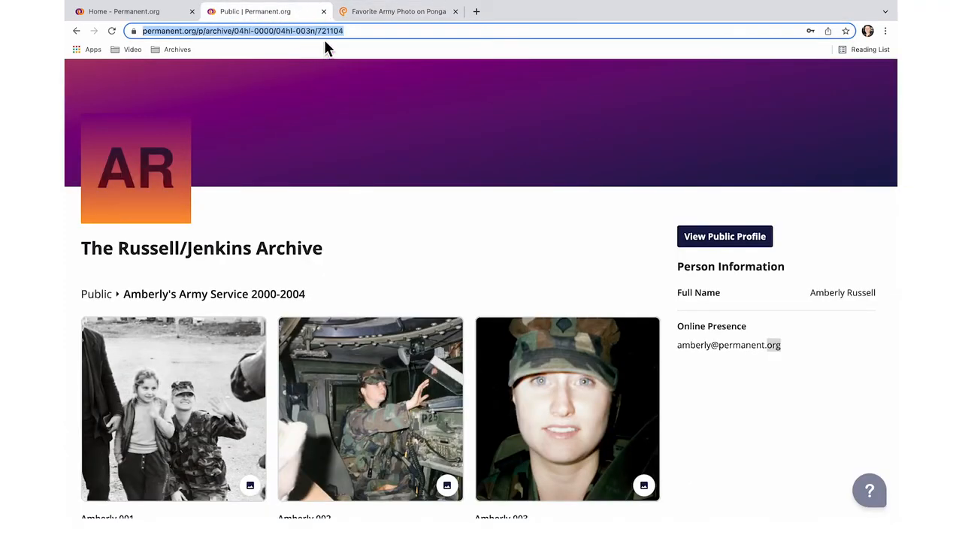
click(318, 31)
right_click(318, 31)
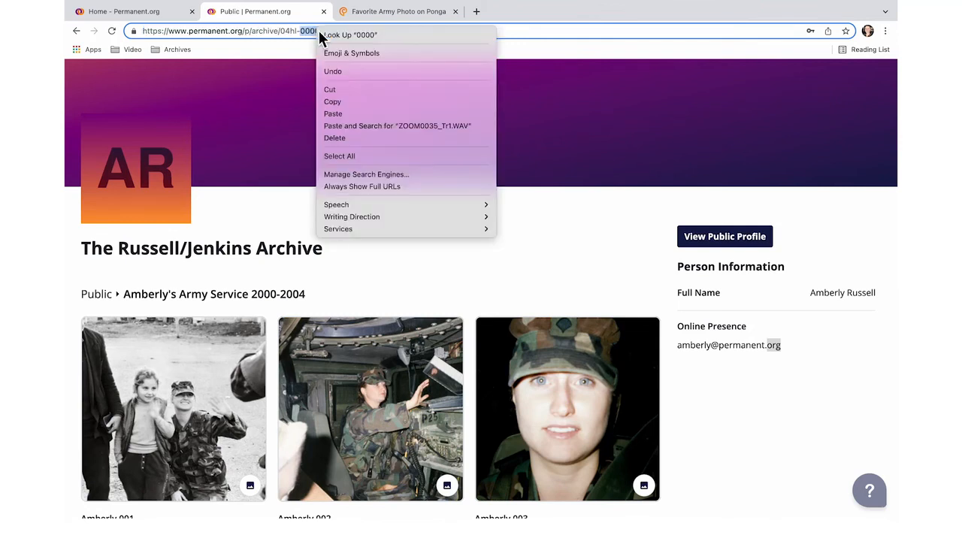
click(509, 36)
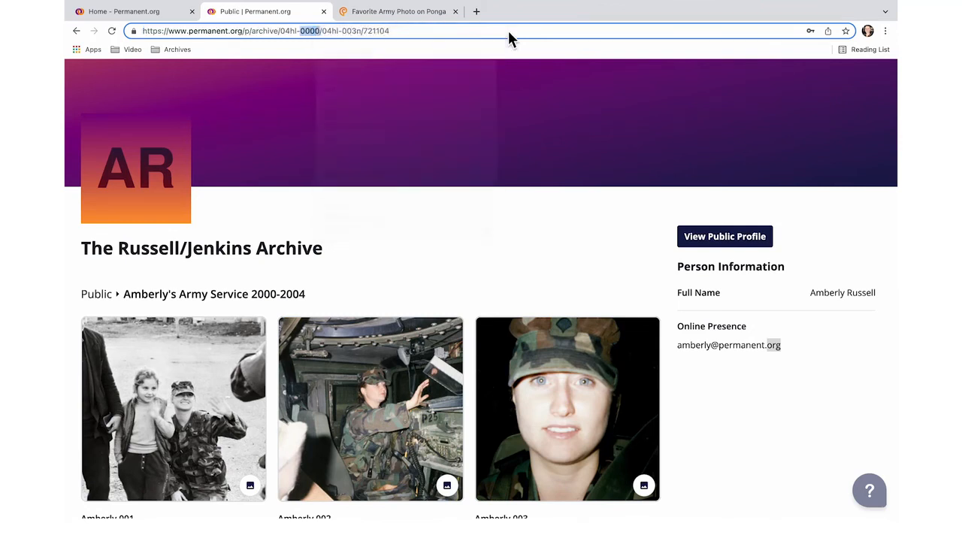
drag(416, 34, 128, 33)
key(ctrl+c)
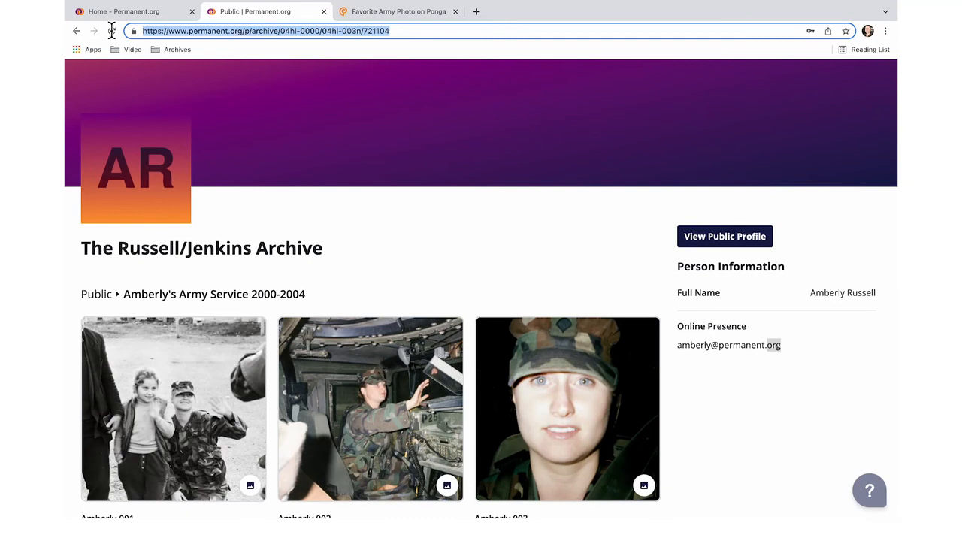
right_click(215, 33)
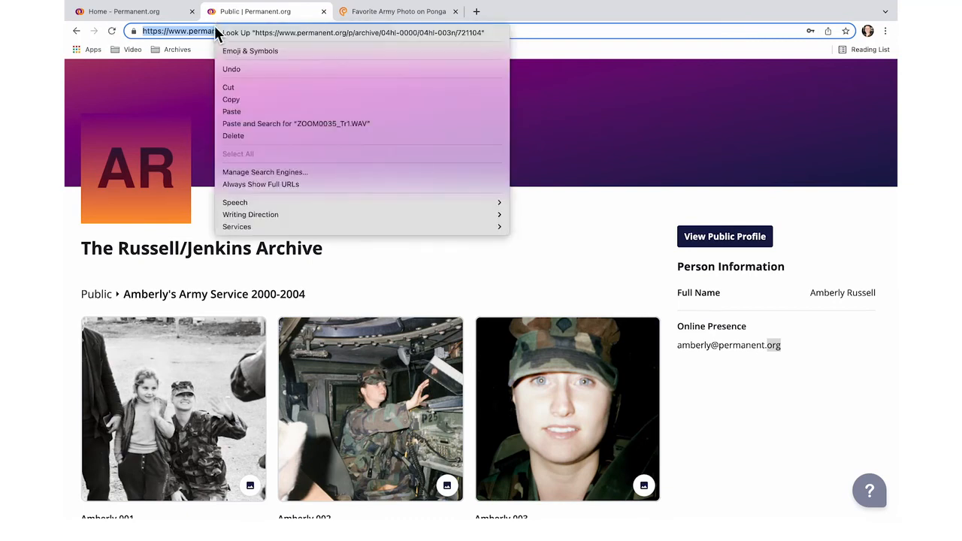
click(241, 104)
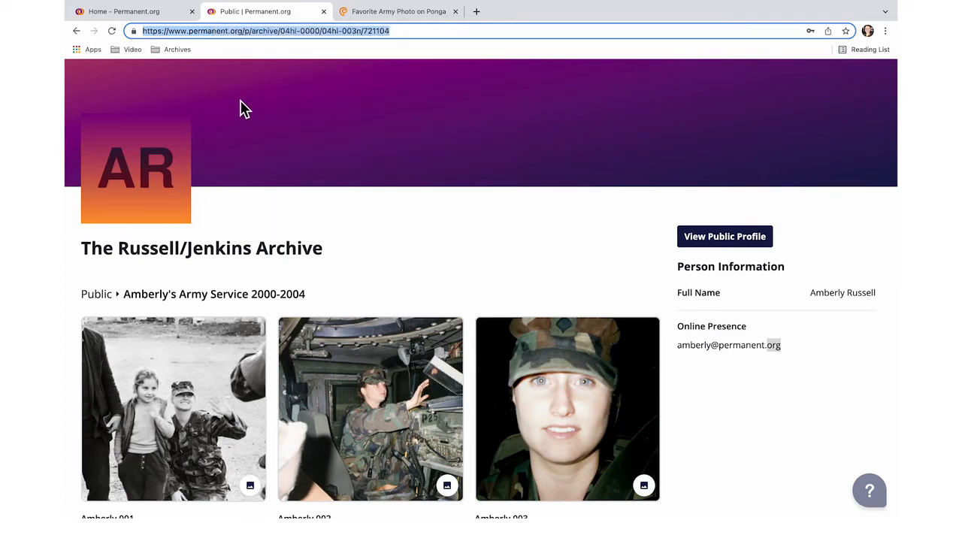
click(409, 17)
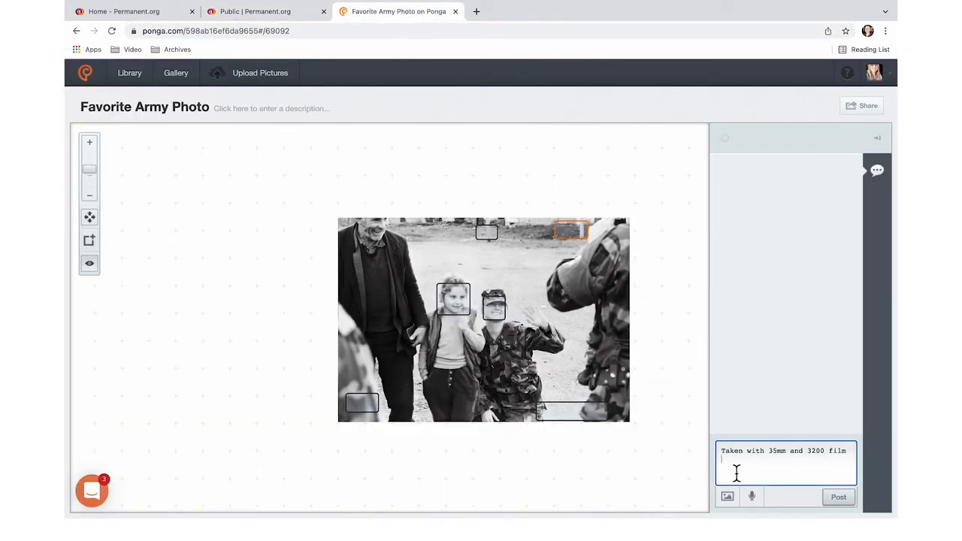
Paste the album URL into the film comment, post it, and open the link
key(ctrl+v)
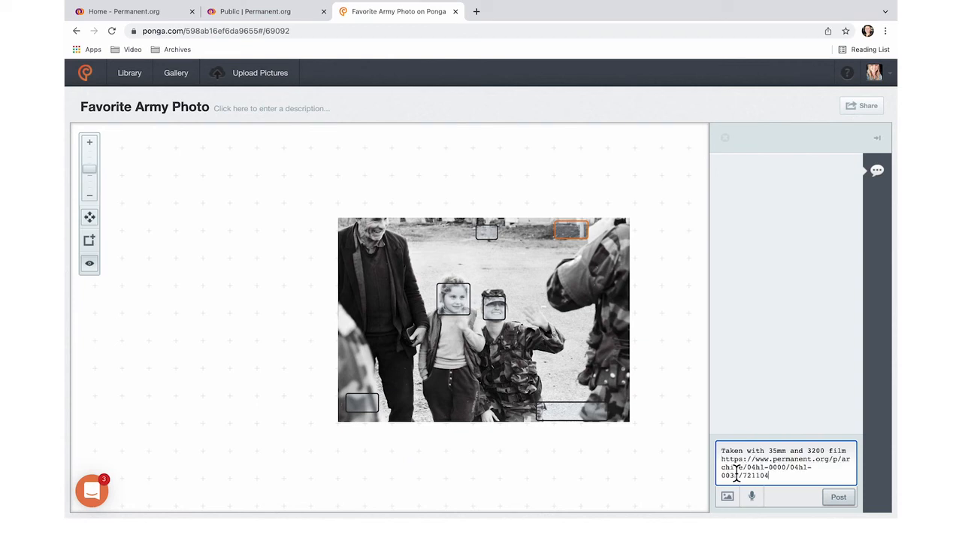
click(840, 474)
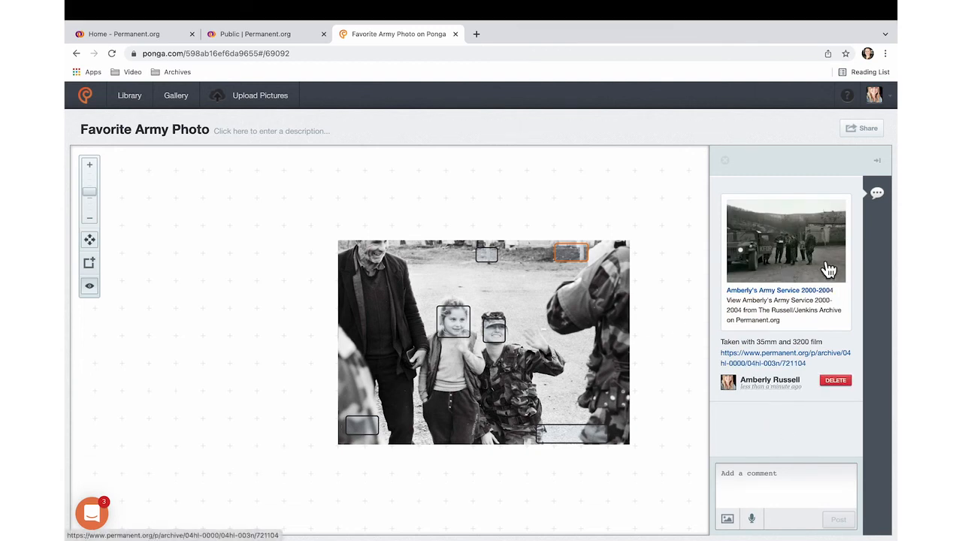
click(791, 364)
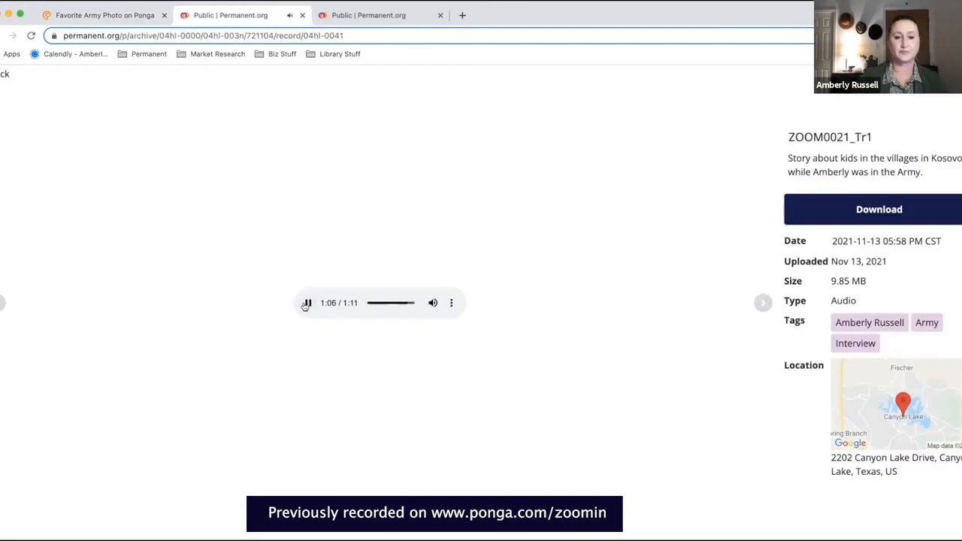
Pause the Kosovo story audio and close the Permanent.org tab
click(305, 304)
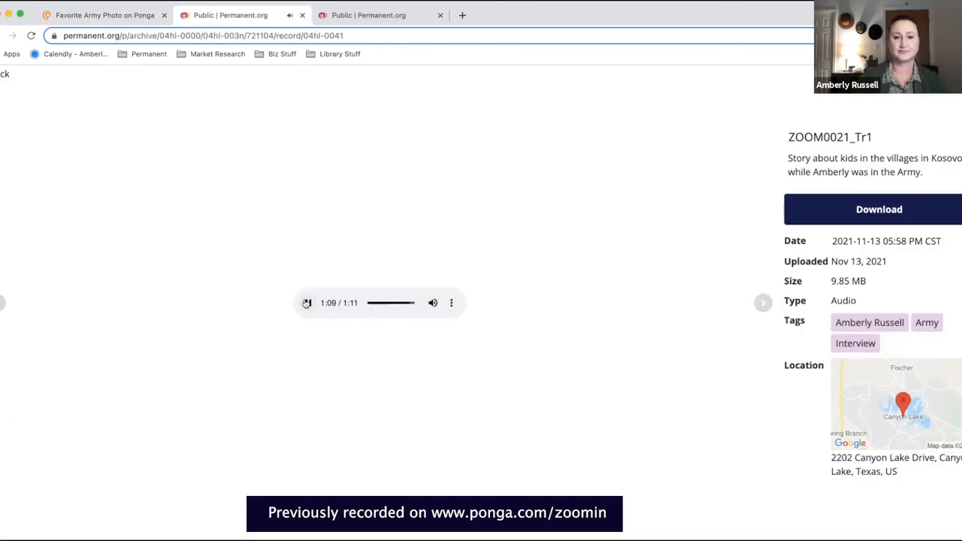
key(super+w)
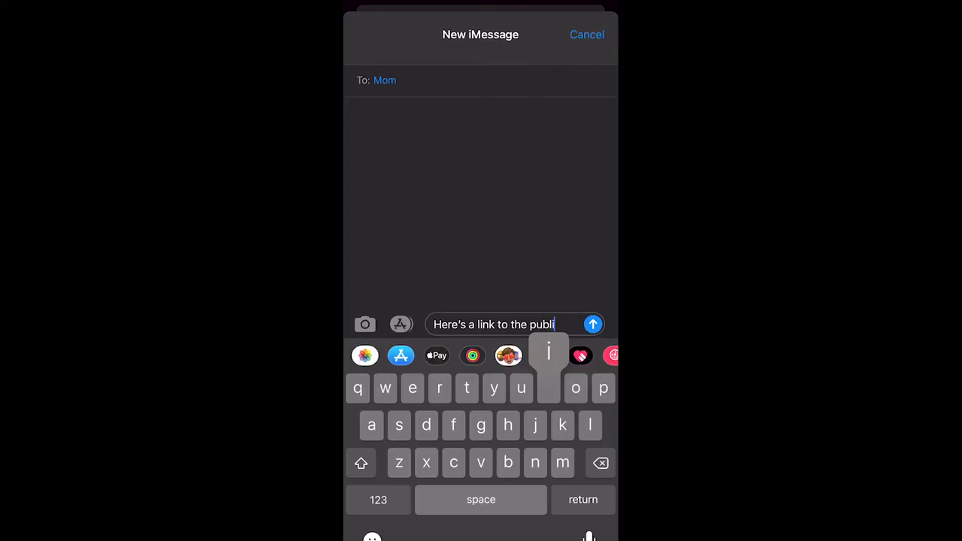
Send 'Here's a link to the public archive I built on Permanent!' with the pasted archive link
text(c arc)
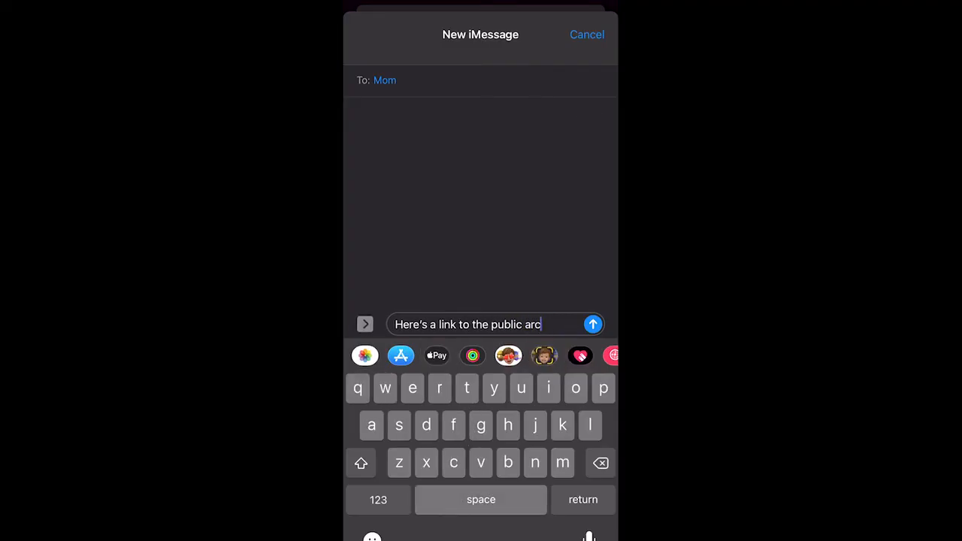
text(hive I buil)
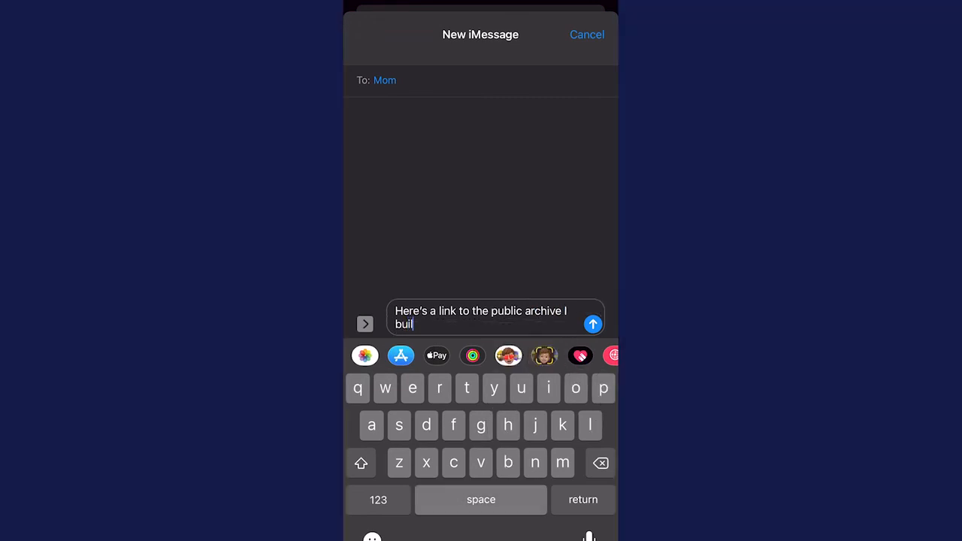
text(t on Permane)
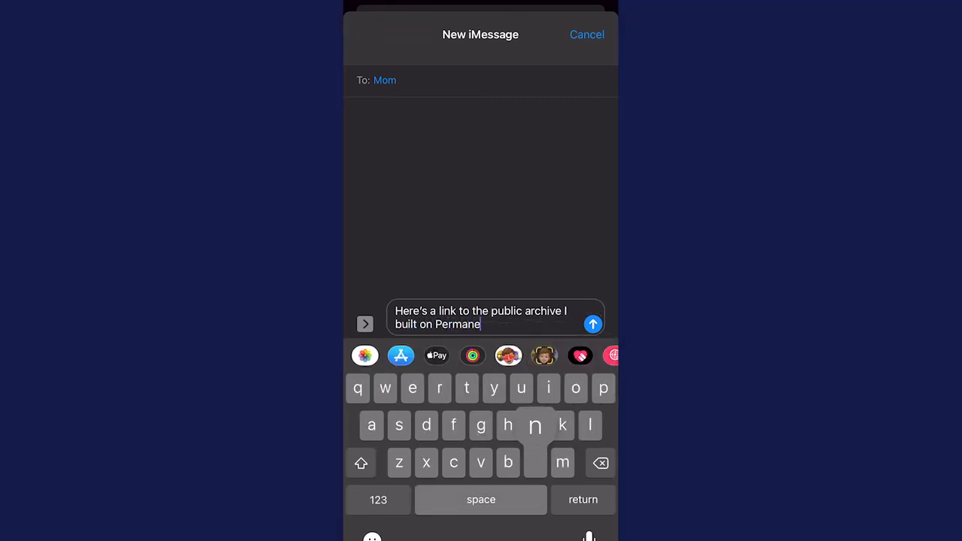
text(nt!)
click(497, 324)
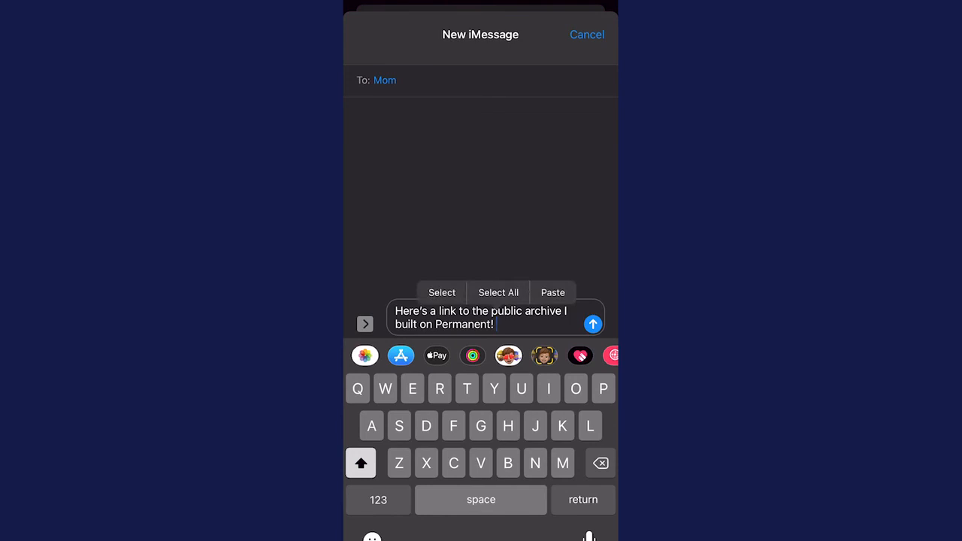
click(552, 292)
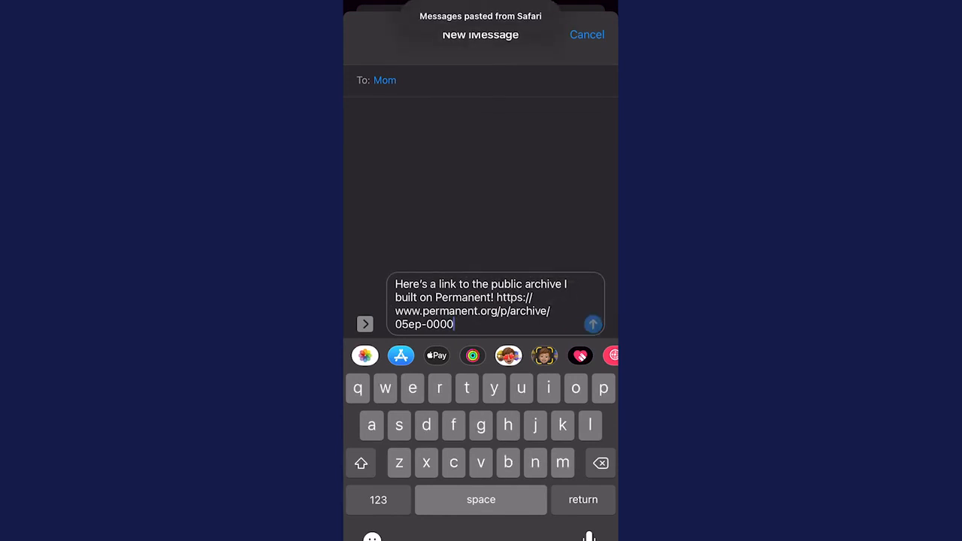
click(592, 324)
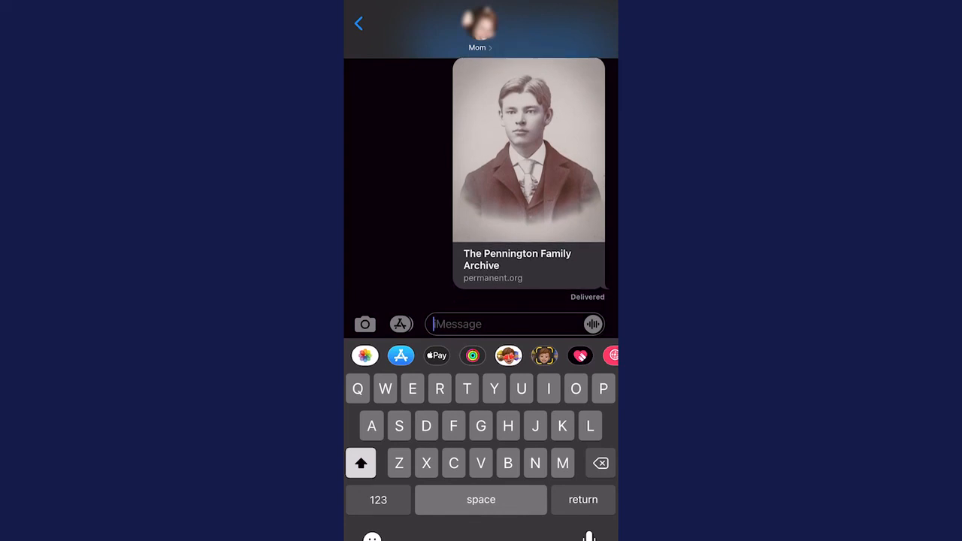
Open the Pennington Family Archive link from the conversation and scroll through its public photo grid
click(528, 174)
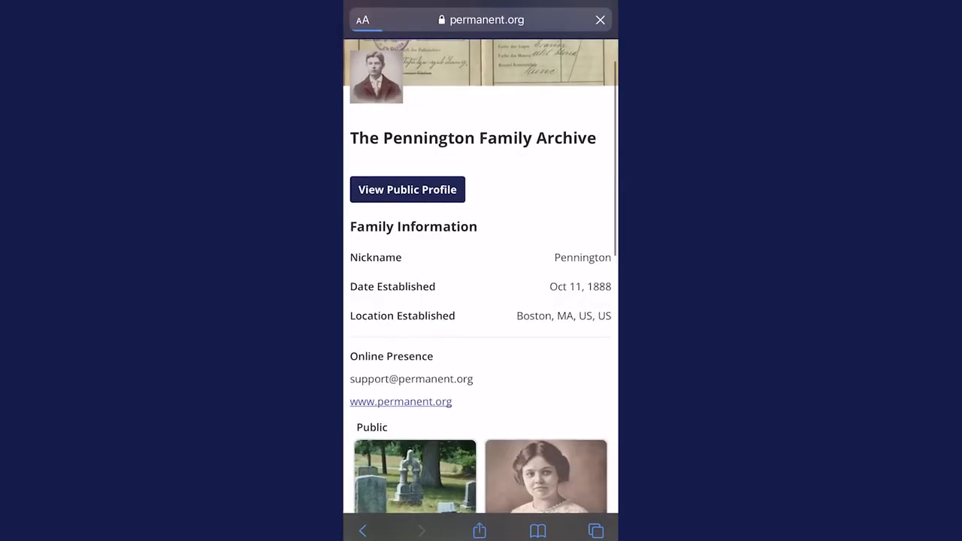
scroll(481, 301, down, 5)
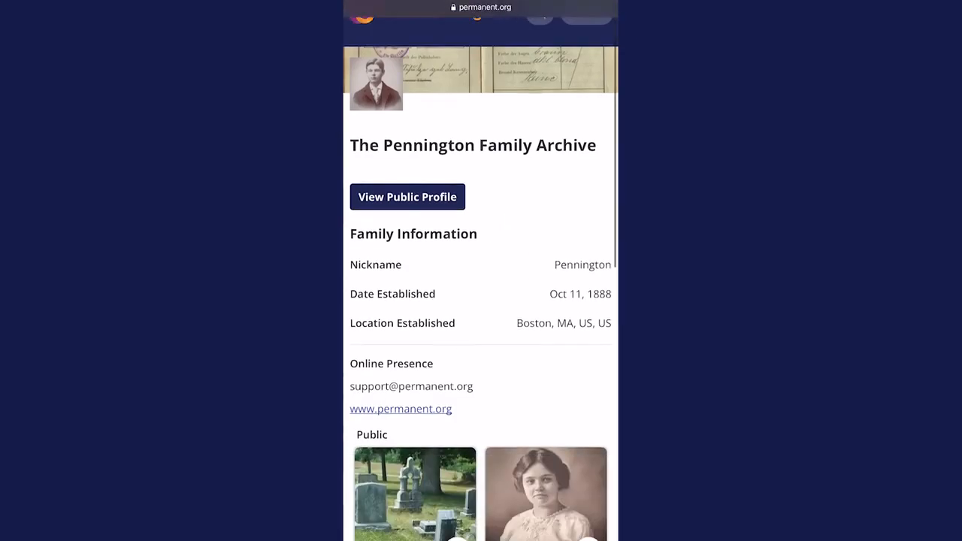
scroll(481, 300, down, 2)
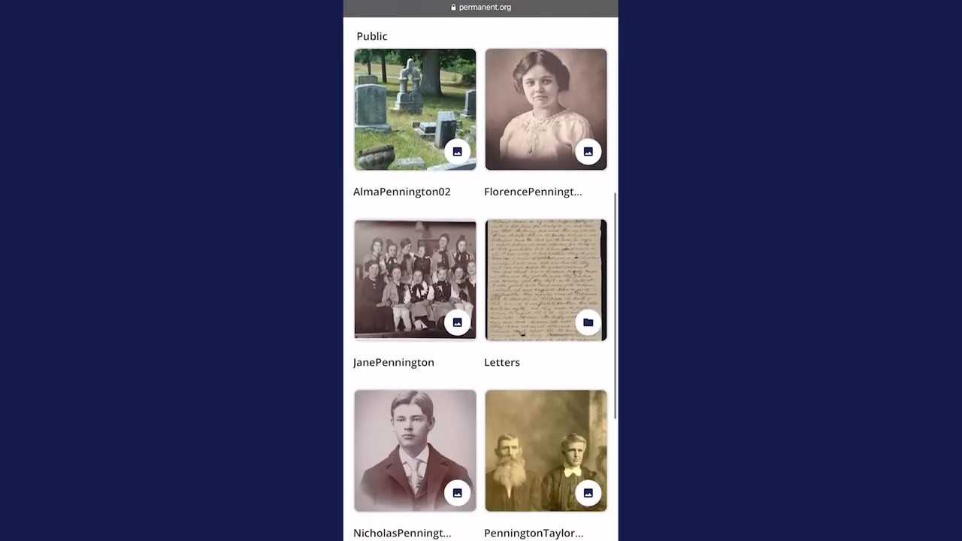
scroll(481, 300, down, 3)
scroll(481, 301, down, 3)
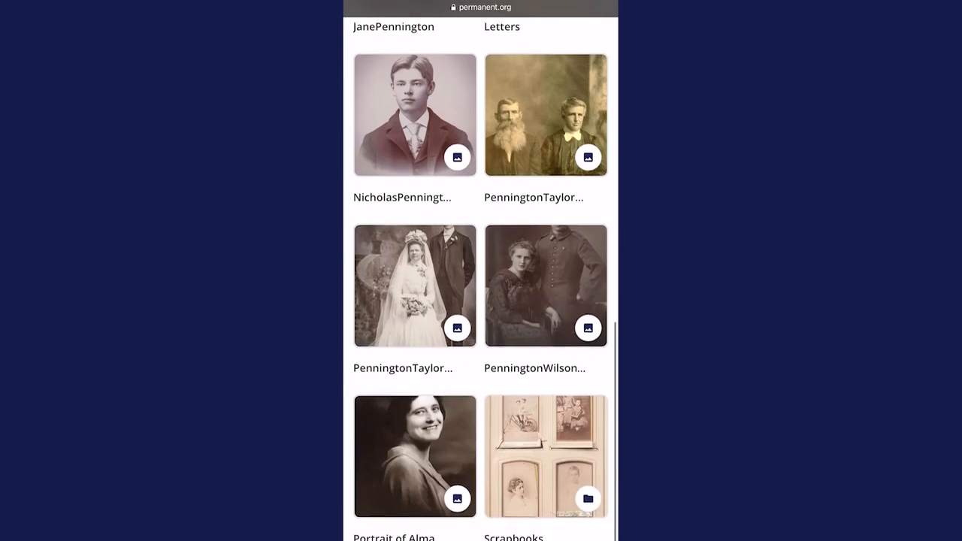